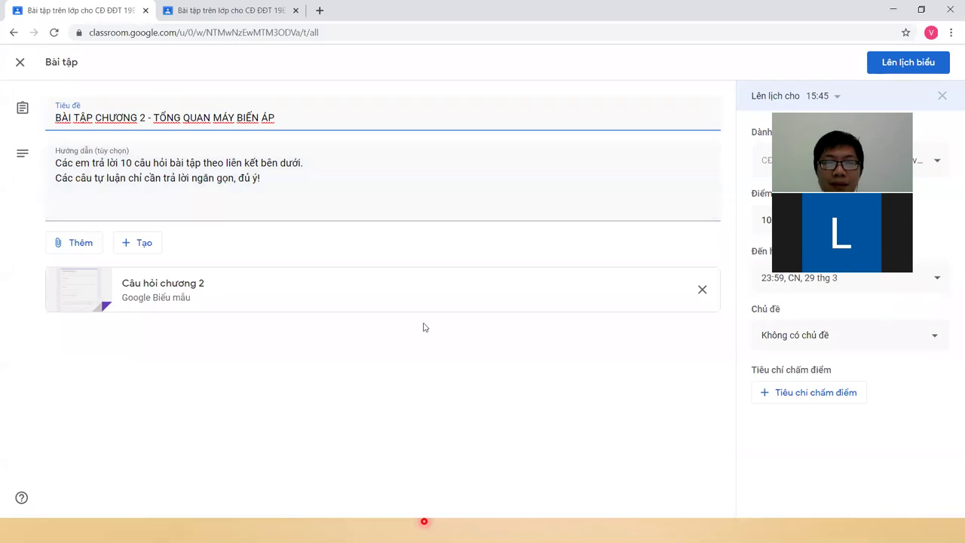
pyautogui.click(278, 181)
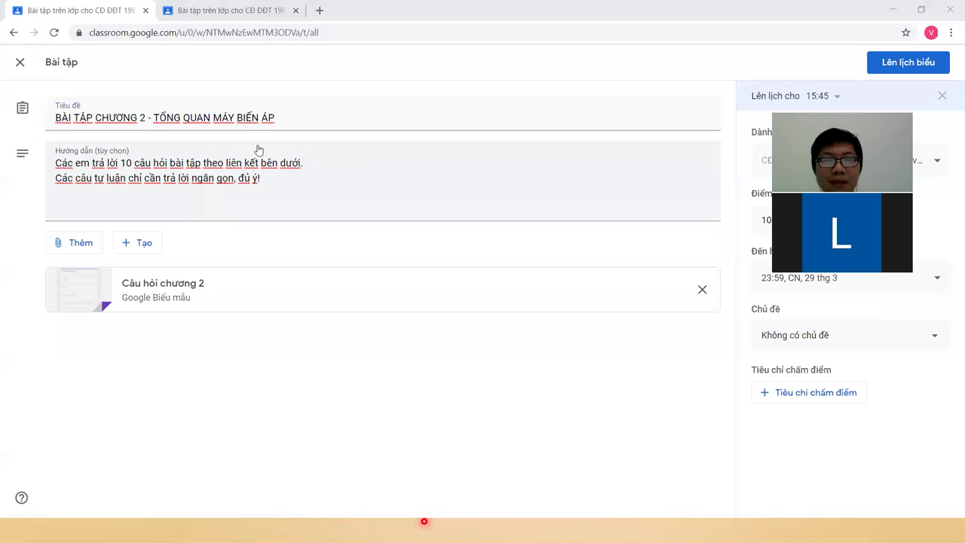
pyautogui.click(297, 189)
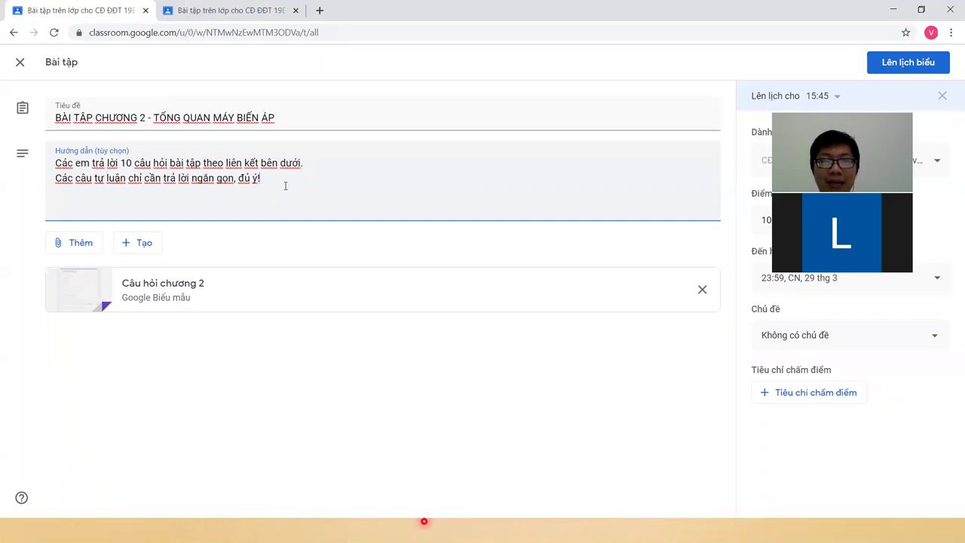
pyautogui.click(405, 524)
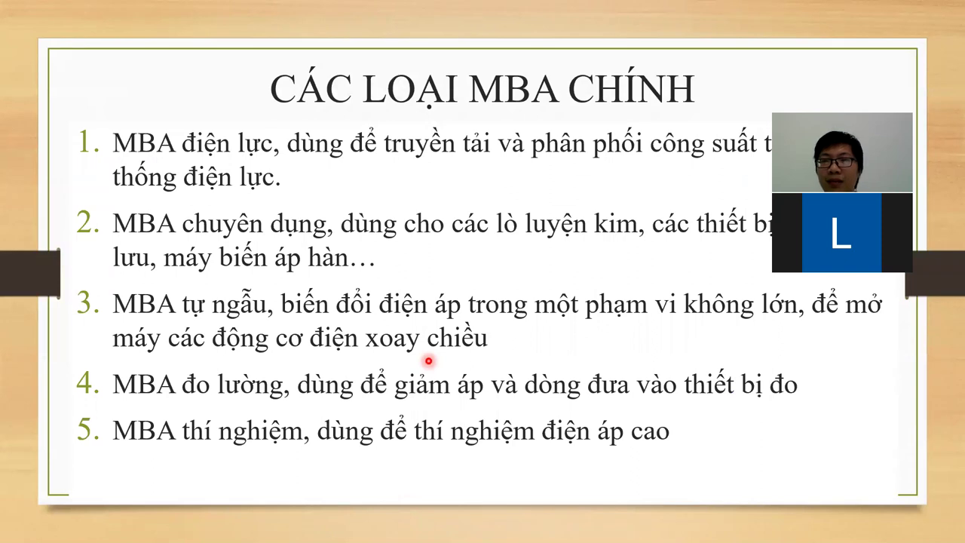
pyautogui.hotkey('alt', 'Tab')
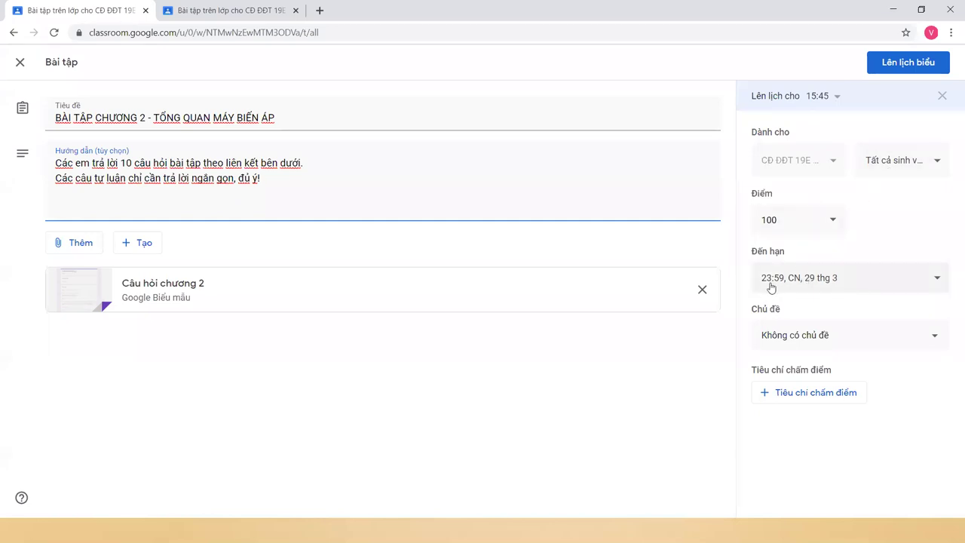
# - Check the assignment's due date and time, and the computer's current time
pyautogui.click(833, 285)
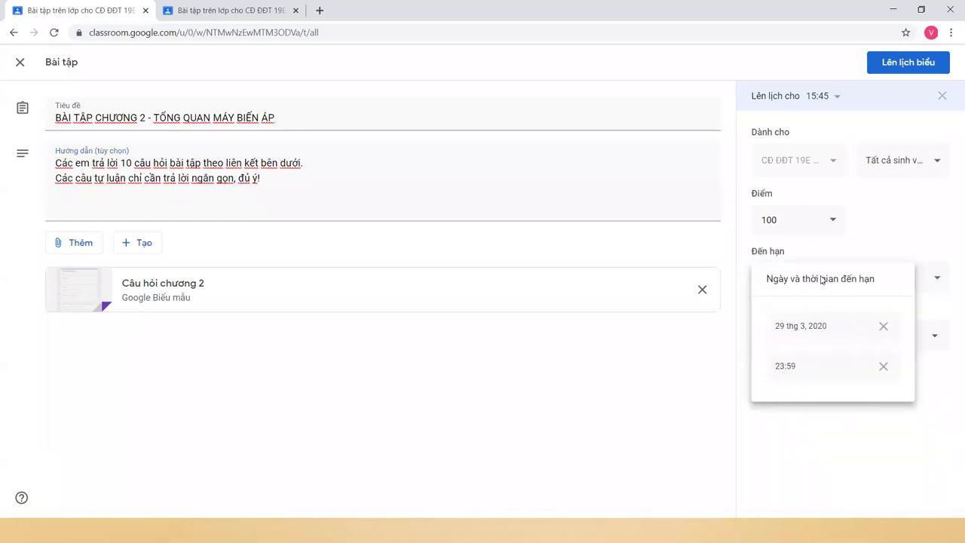
pyautogui.click(602, 200)
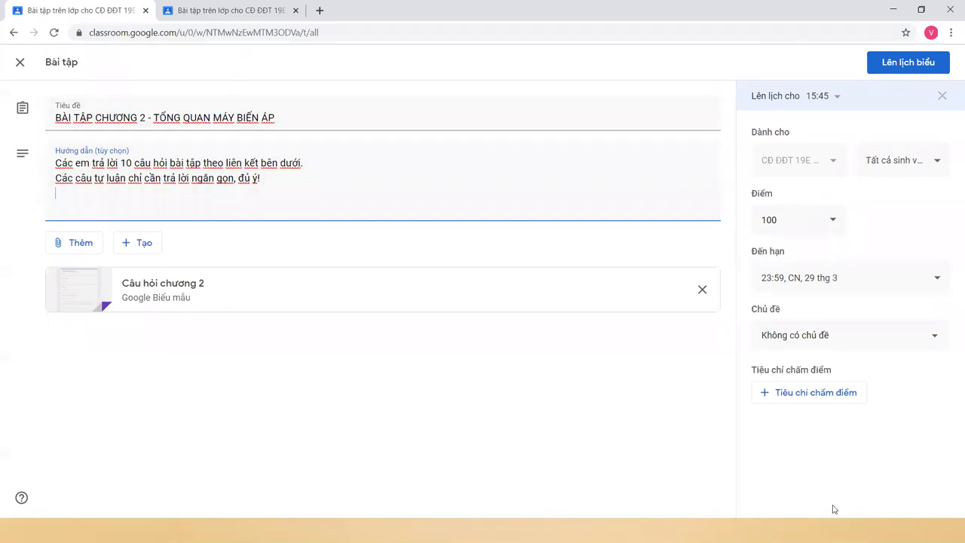
pyautogui.press('super')
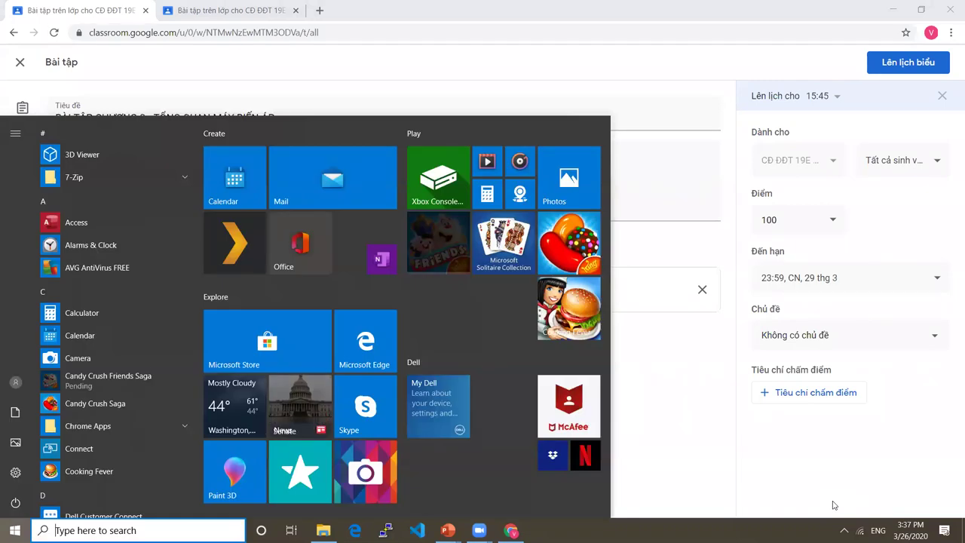
pyautogui.press('Escape')
# - Change the assignment's scheduled publishing time to 15:40 and schedule it
pyautogui.click(828, 96)
pyautogui.click(800, 187)
pyautogui.doubleClick(800, 187)
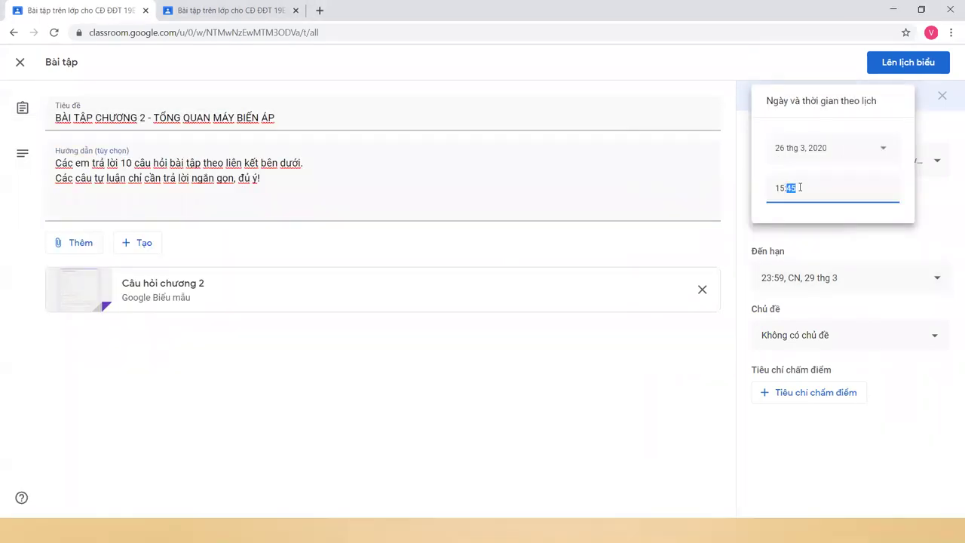
pyautogui.write('40')
pyautogui.click(905, 64)
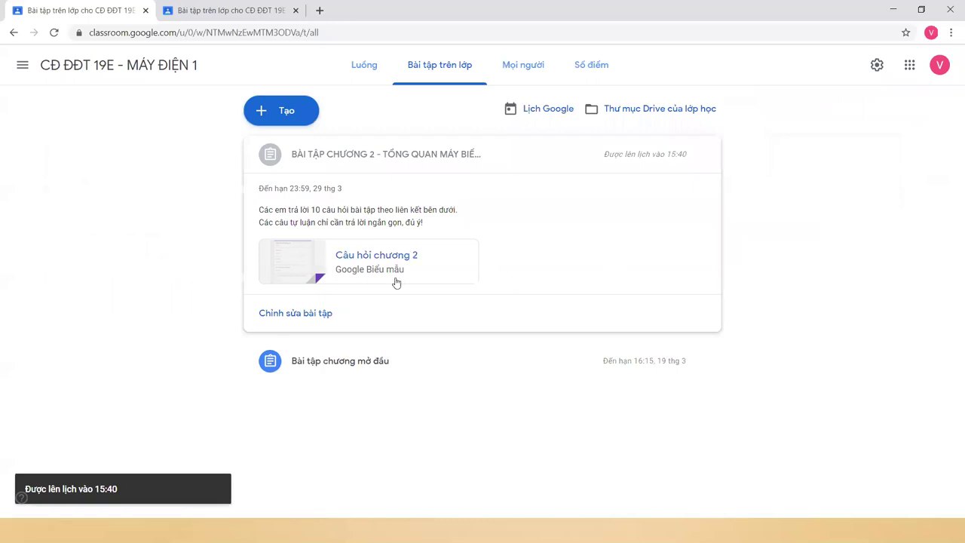
# - Open the attached form "Câu hỏi chương 2" and examine its student email and full name fields
pyautogui.click(393, 256)
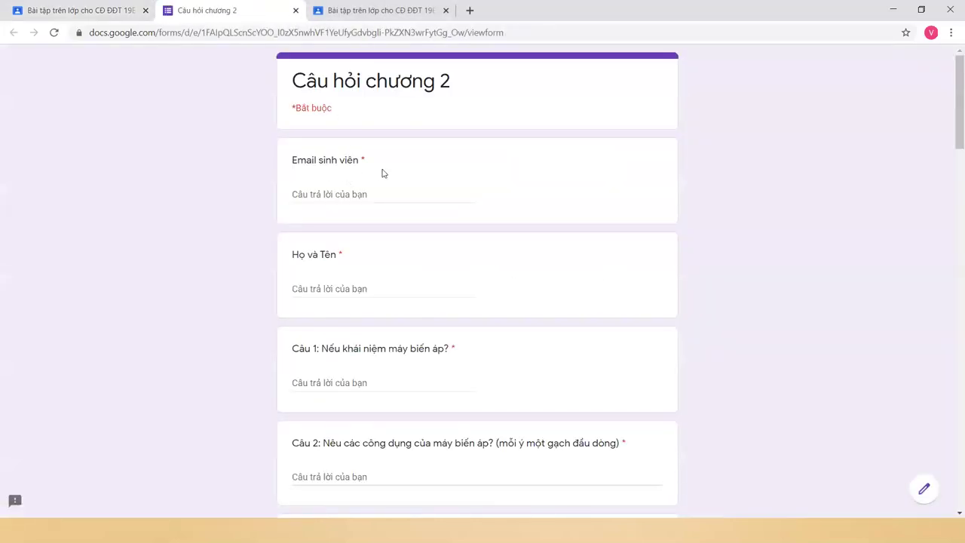
pyautogui.click(347, 194)
pyautogui.click(339, 289)
pyautogui.scroll(-3, 343, 286)
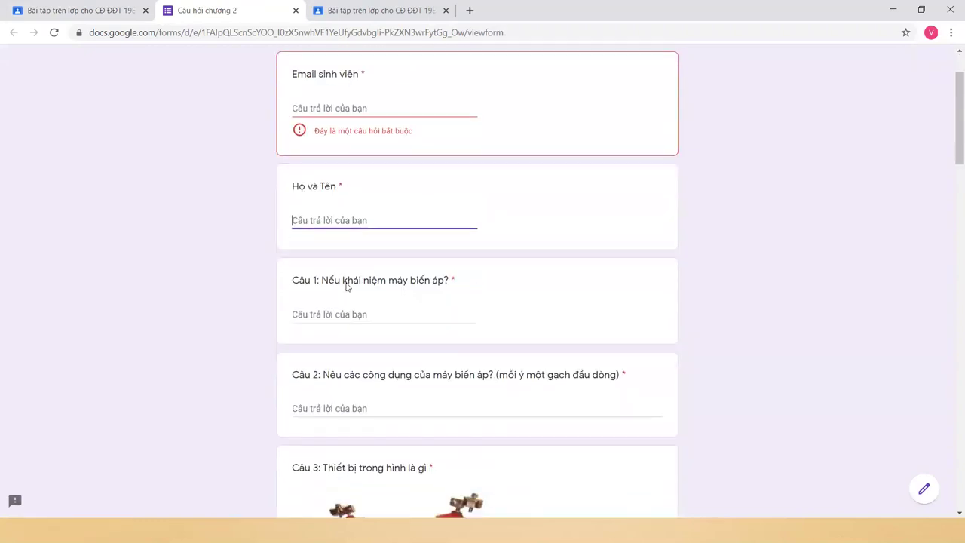
pyautogui.moveTo(341, 115); pyautogui.dragTo(491, 150)
pyautogui.click(343, 231)
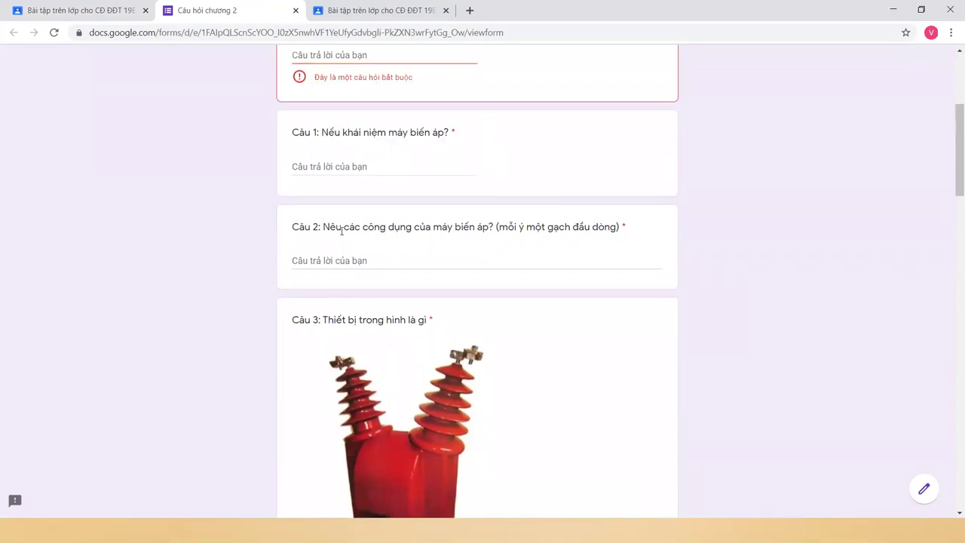
# - Highlight the wording of Câu 2 on the transformer's uses, including its one-dash-per-idea answer instruction
pyautogui.tripleClick(342, 231)
pyautogui.click(342, 232)
pyautogui.tripleClick(342, 231)
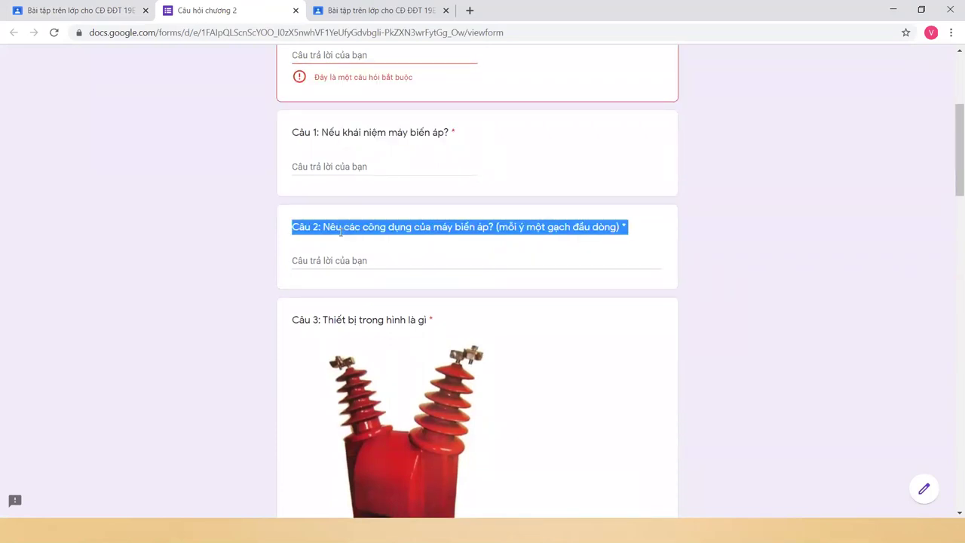
pyautogui.doubleClick(535, 228)
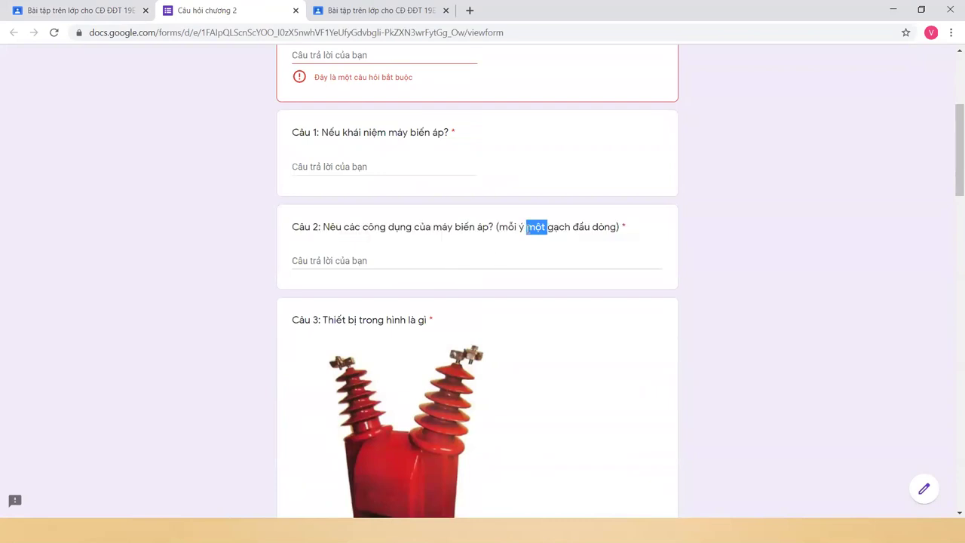
# - Review the picture-based multiple-choice questions Câu 3 to Câu 5 and their answer options
pyautogui.scroll(-1, 569, 310)
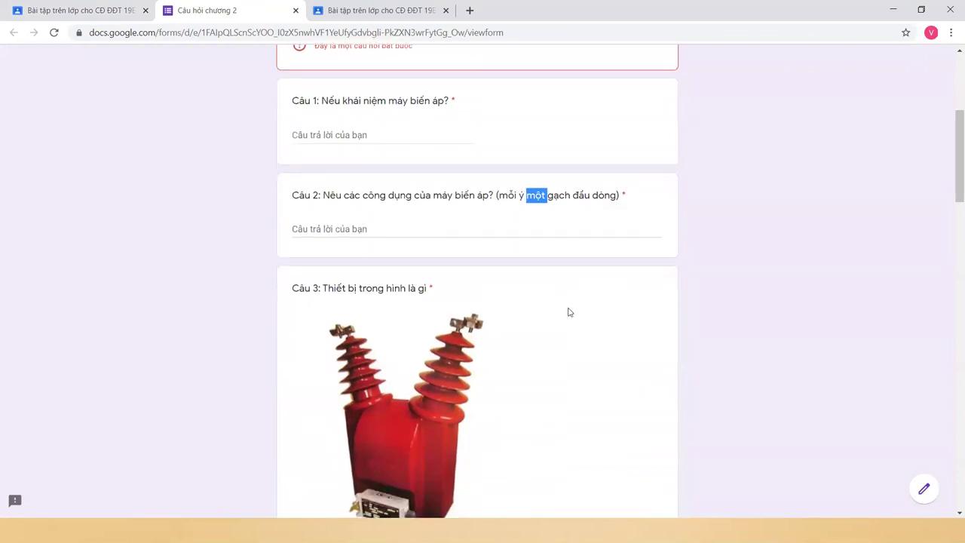
pyautogui.tripleClick(328, 257)
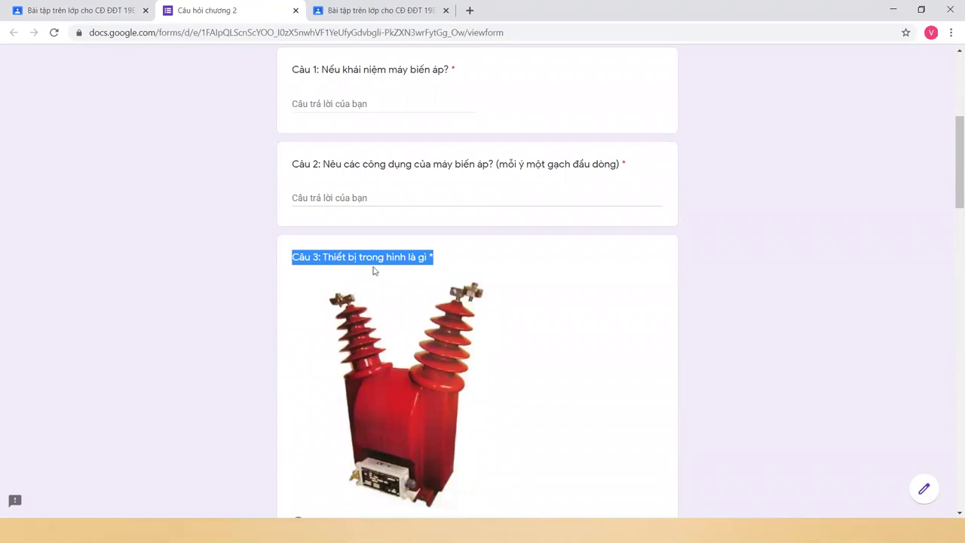
pyautogui.scroll(-2, 390, 273)
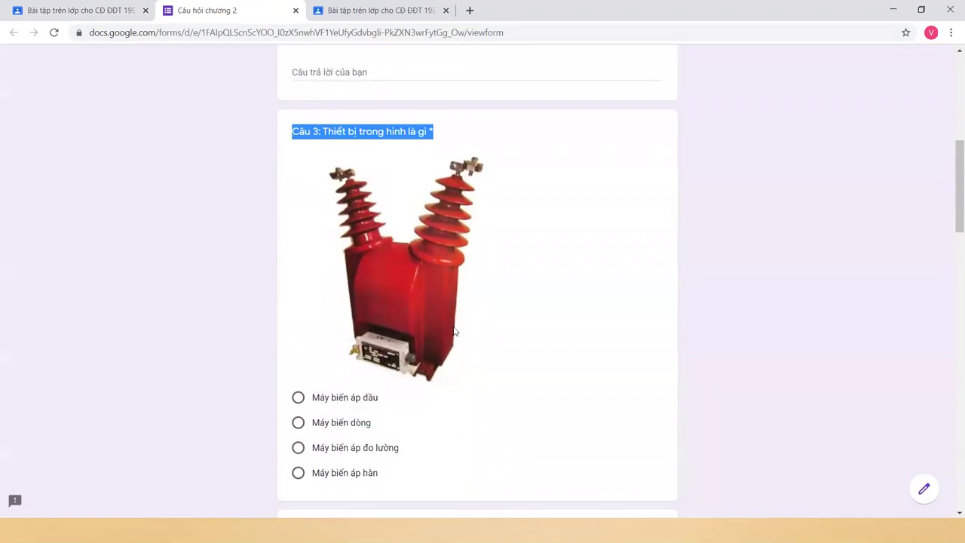
pyautogui.scroll(-1, 352, 332)
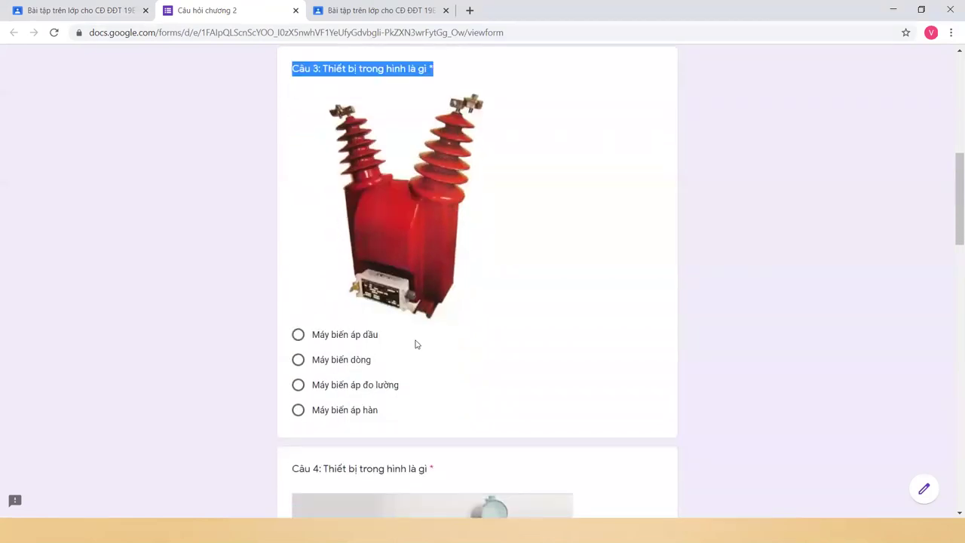
pyautogui.scroll(-3, 457, 363)
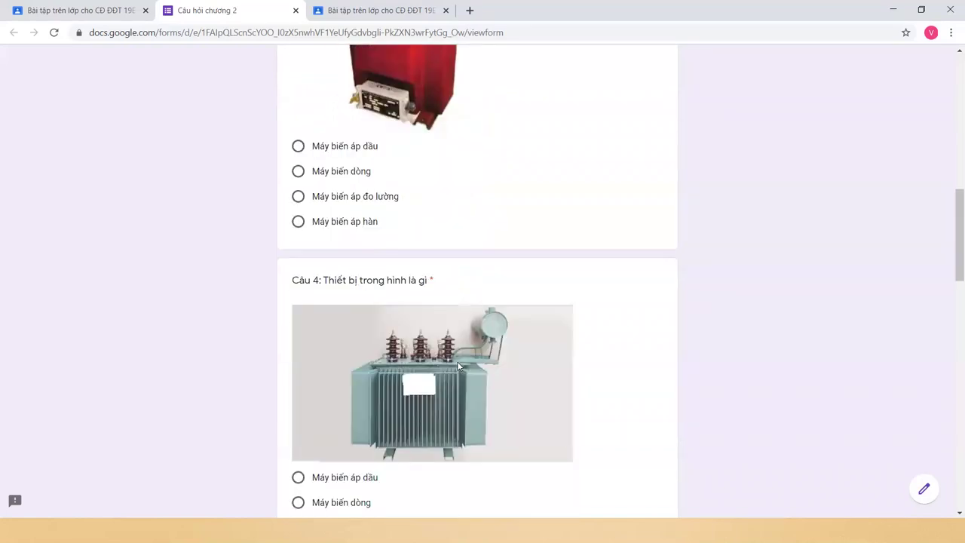
pyautogui.scroll(-2, 432, 304)
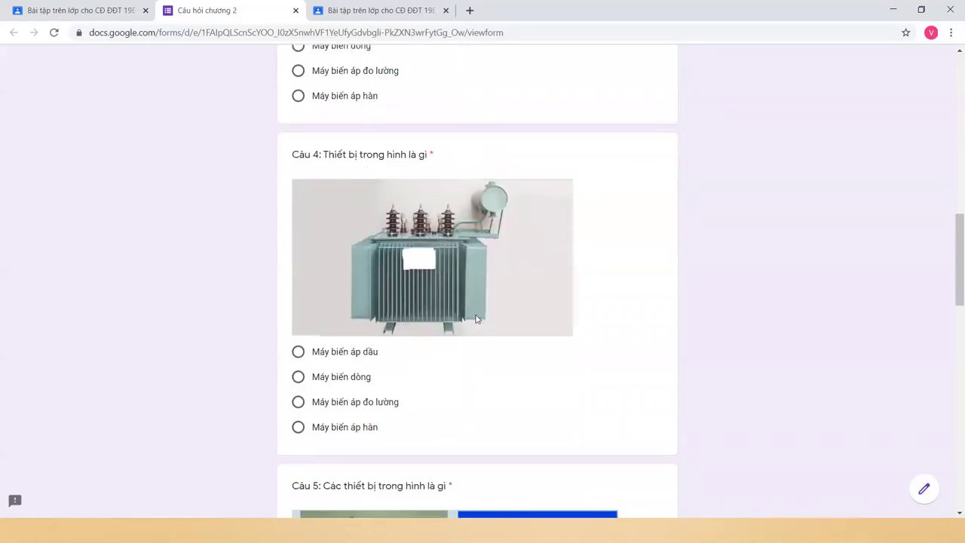
pyautogui.scroll(-2, 415, 314)
pyautogui.scroll(5, 416, 314)
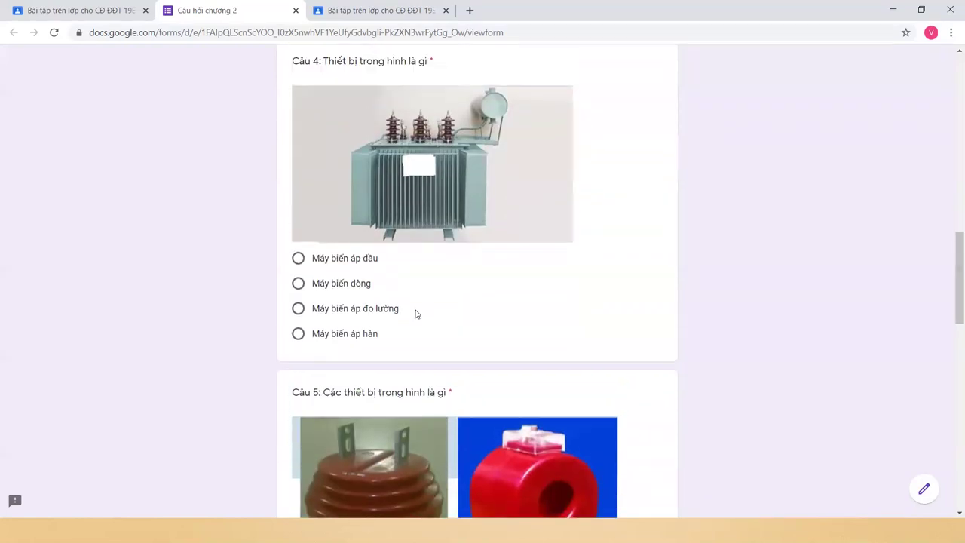
pyautogui.scroll(-7, 416, 302)
pyautogui.scroll(5, 416, 295)
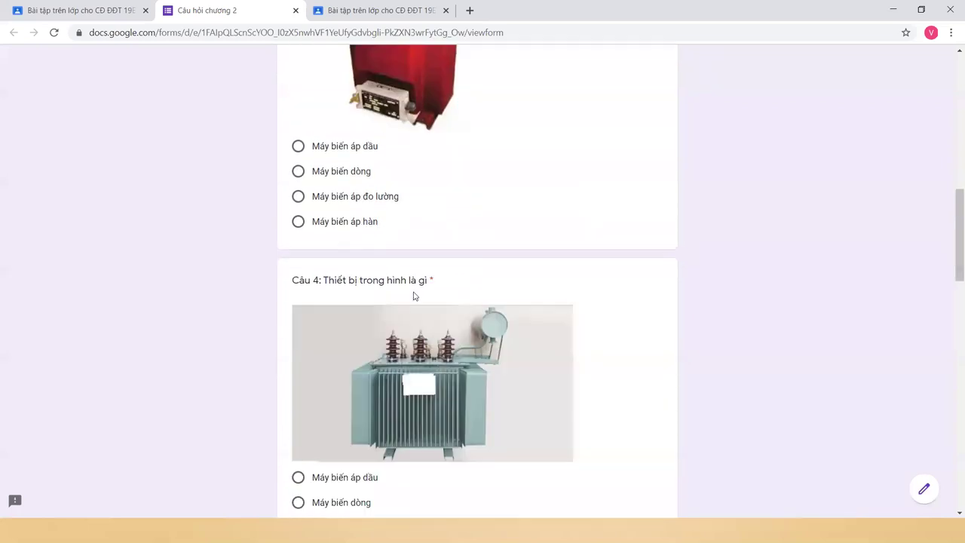
pyautogui.scroll(-3, 413, 287)
pyautogui.scroll(-3, 413, 284)
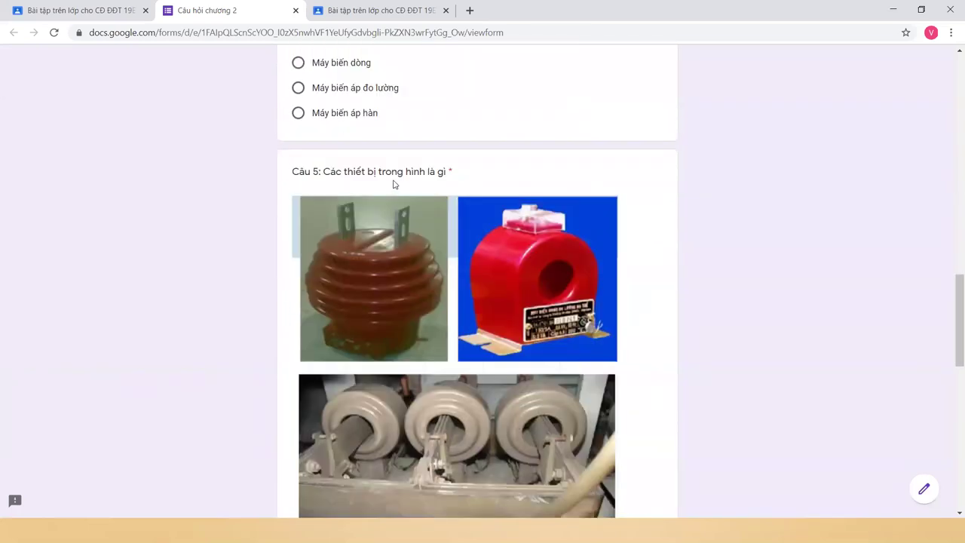
pyautogui.scroll(-2, 422, 200)
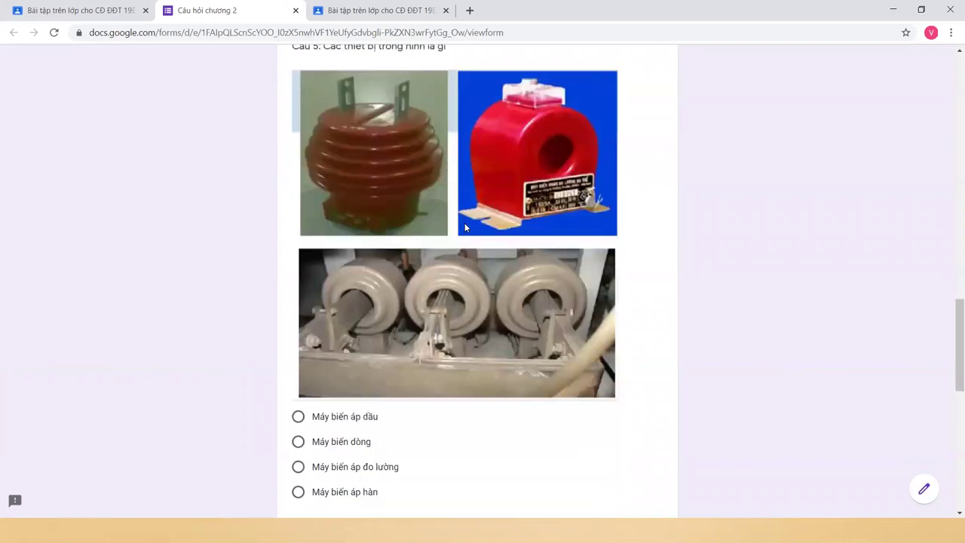
pyautogui.scroll(-4, 445, 275)
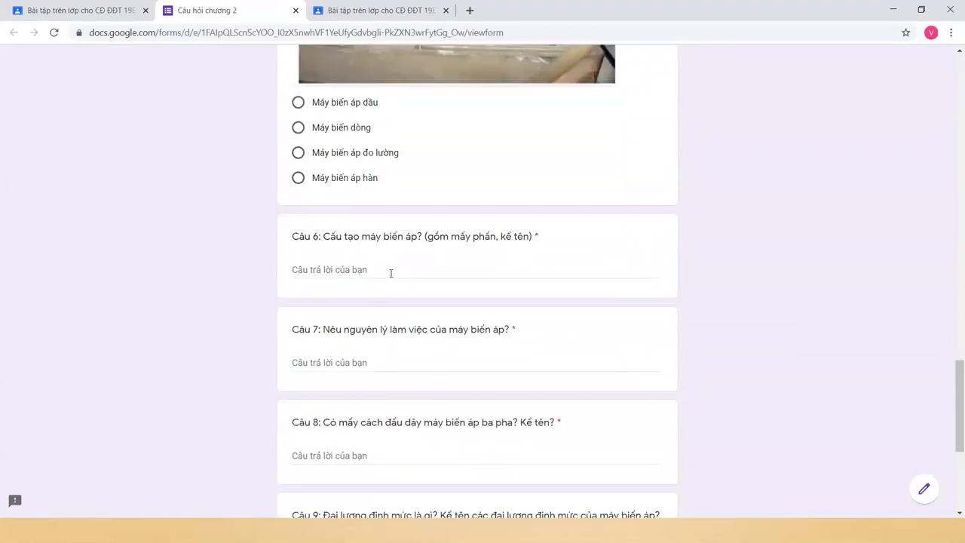
# - Examine the wording and answer field of Câu 6 about the transformer's construction, highlighting the question text
pyautogui.click(391, 273)
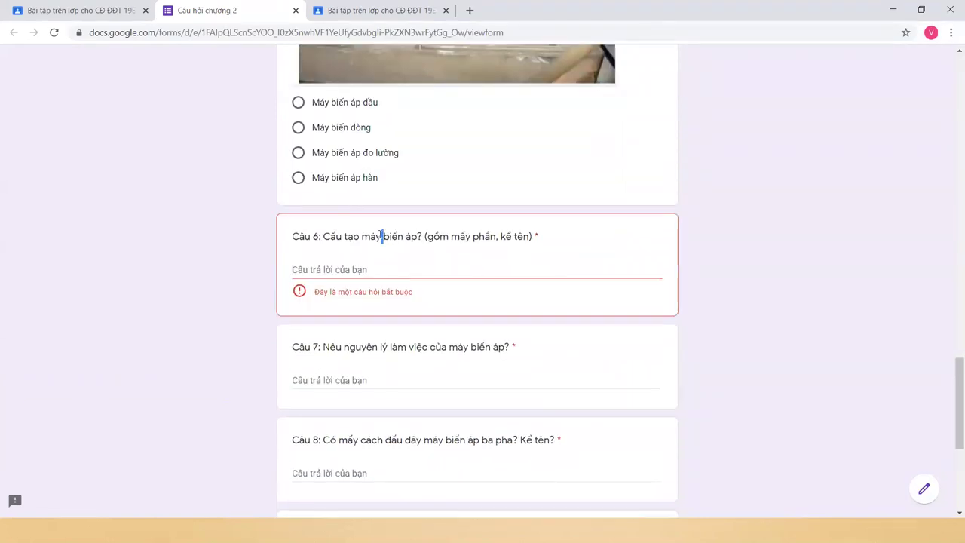
pyautogui.tripleClick(385, 236)
pyautogui.click(443, 247)
pyautogui.click(441, 264)
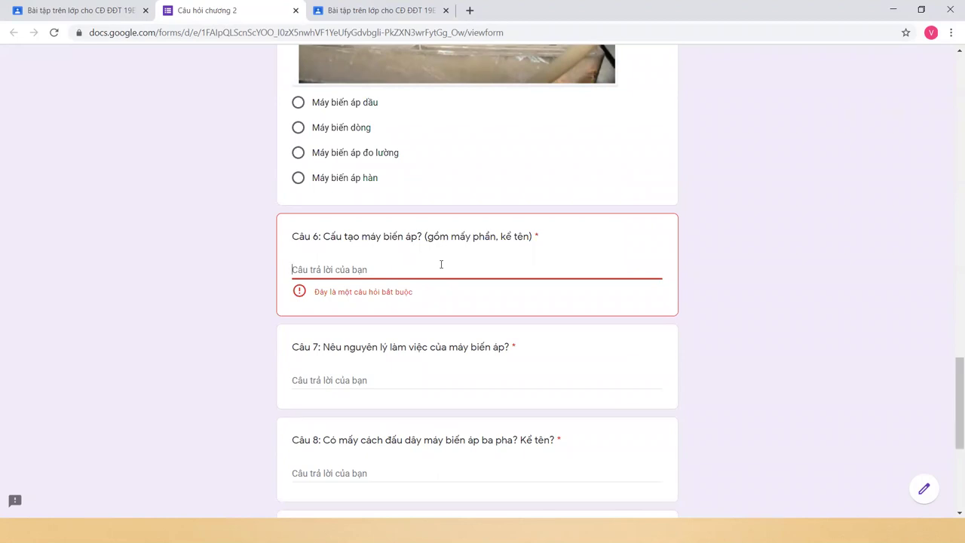
pyautogui.click(436, 242)
pyautogui.click(345, 270)
pyautogui.tripleClick(301, 240)
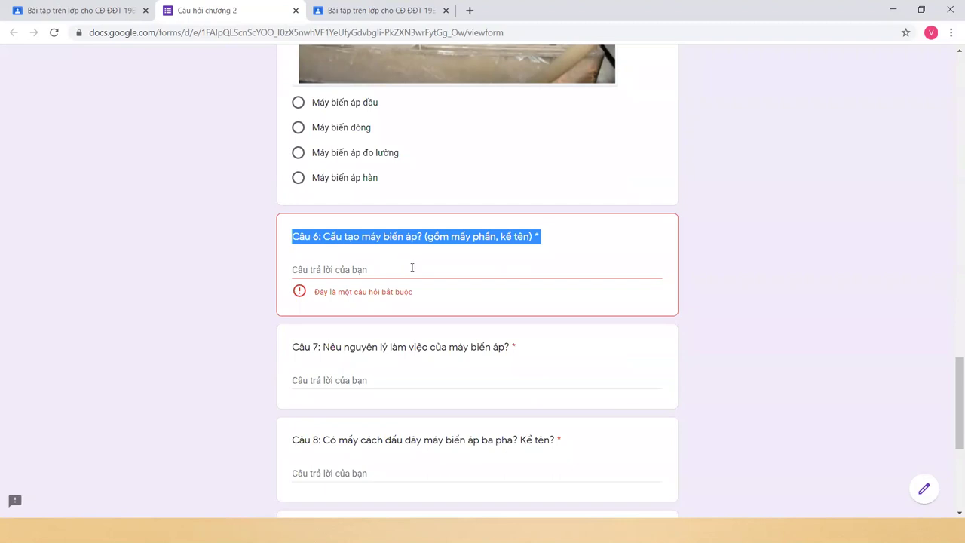
pyautogui.click(420, 270)
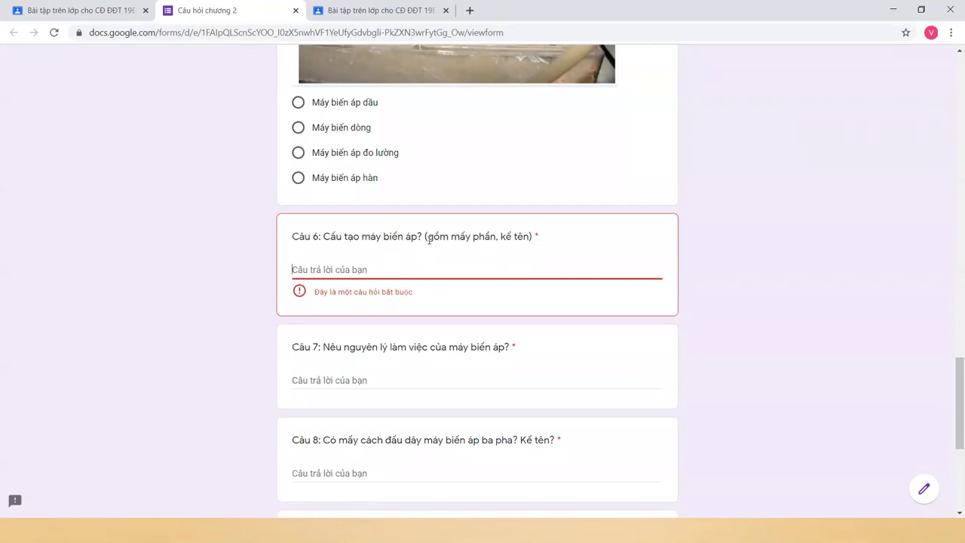
pyautogui.tripleClick(427, 240)
pyautogui.click(418, 270)
pyautogui.tripleClick(443, 239)
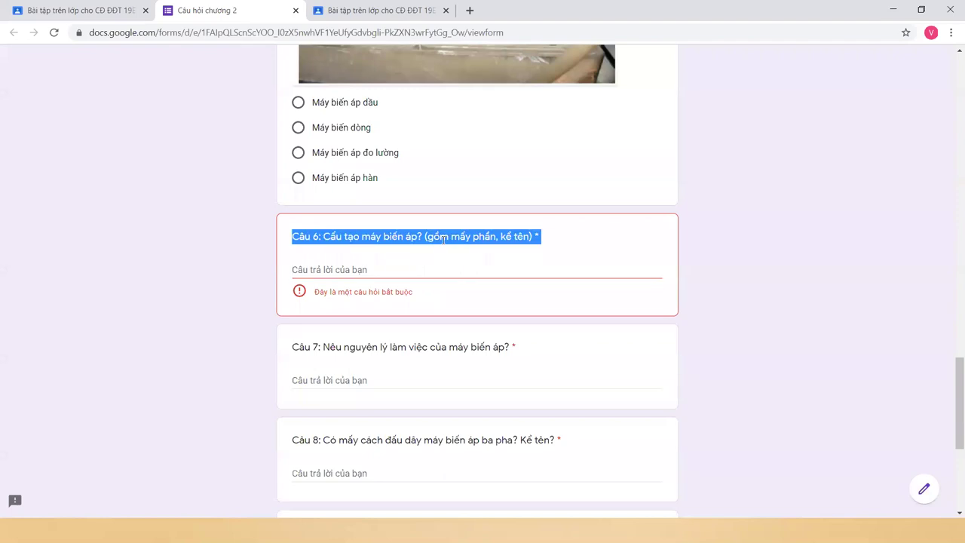
pyautogui.click(444, 270)
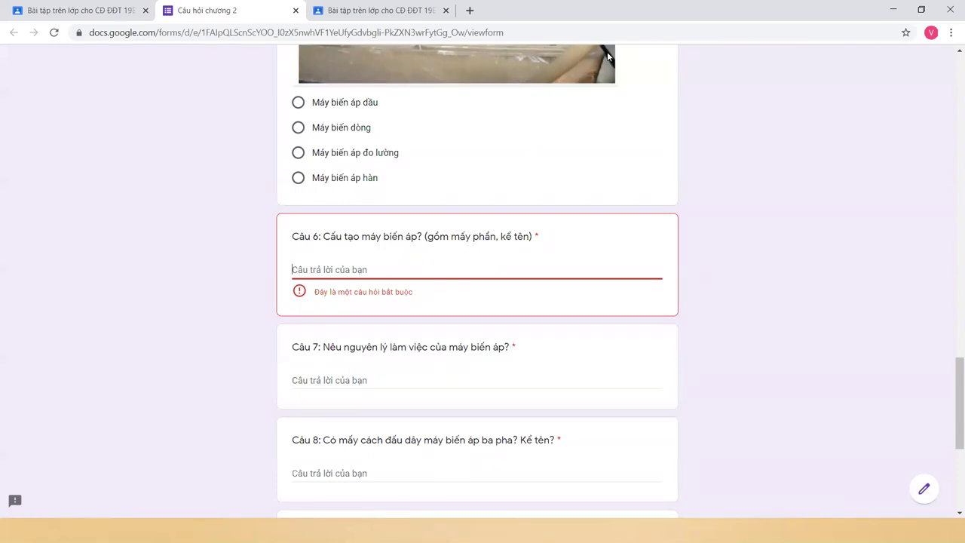
pyautogui.tripleClick(469, 240)
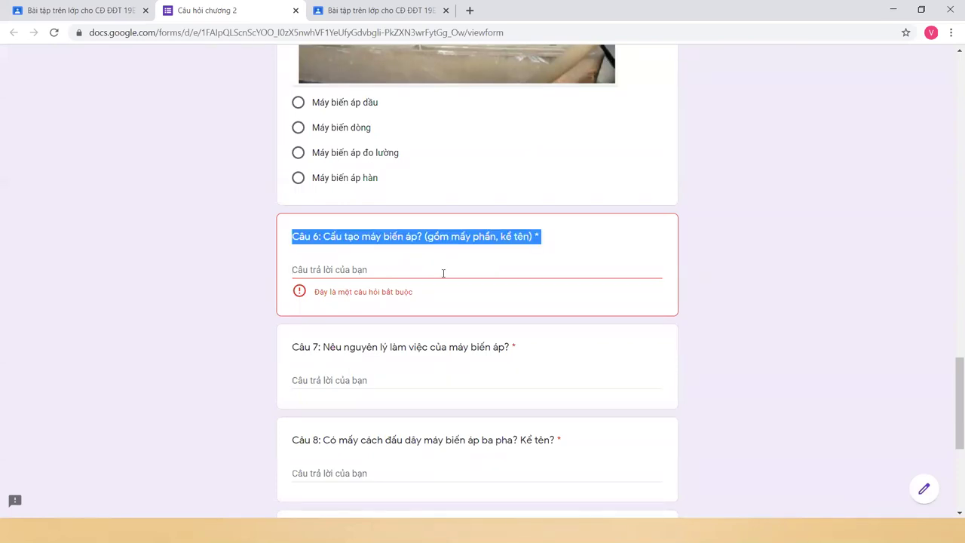
pyautogui.click(444, 273)
pyautogui.doubleClick(463, 236)
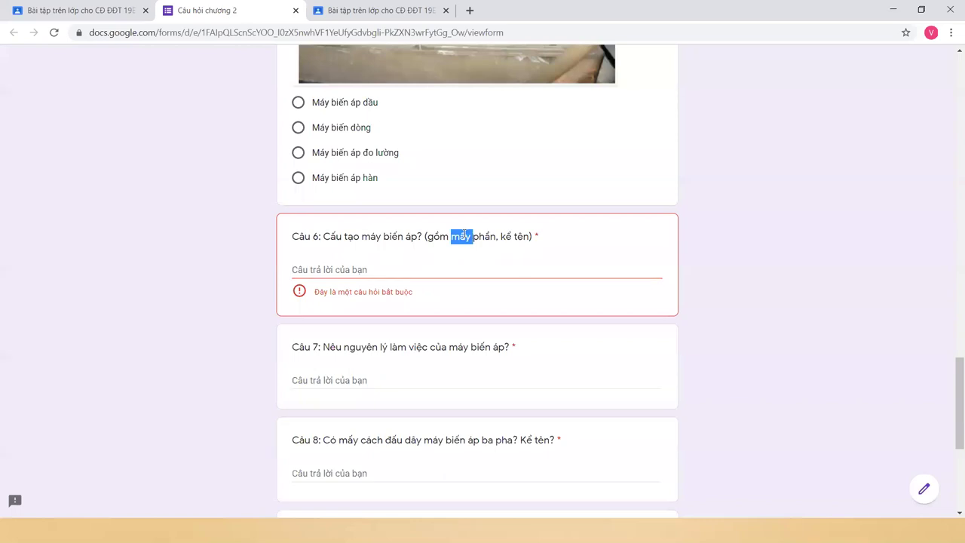
pyautogui.tripleClick(463, 236)
pyautogui.tripleClick(384, 238)
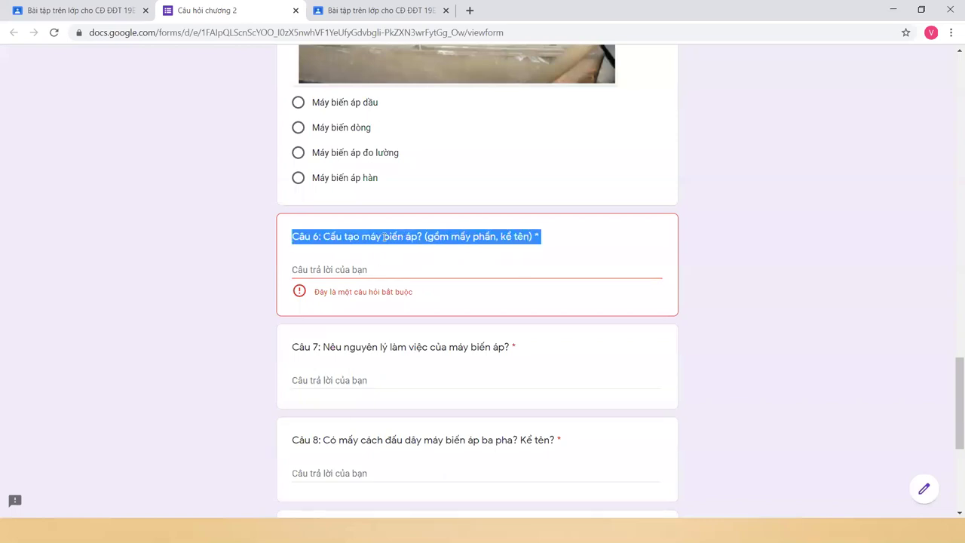
pyautogui.click(526, 269)
pyautogui.scroll(-3, 397, 254)
pyautogui.scroll(3, 390, 249)
pyautogui.tripleClick(392, 239)
pyautogui.click(470, 265)
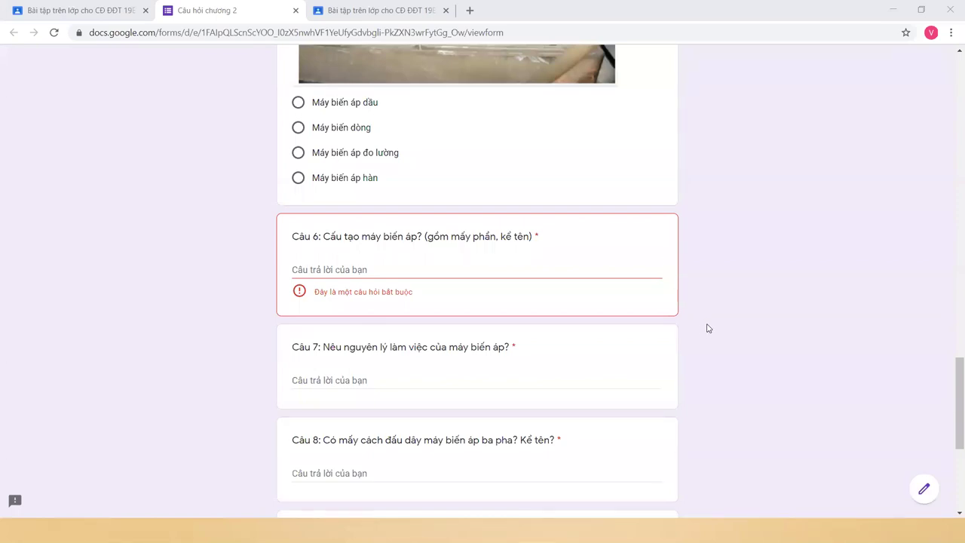
# - Review the device pictures and answer options of Câu 5 above the Câu 6 question
pyautogui.click(549, 264)
pyautogui.scroll(-1, 711, 261)
pyautogui.scroll(5, 709, 257)
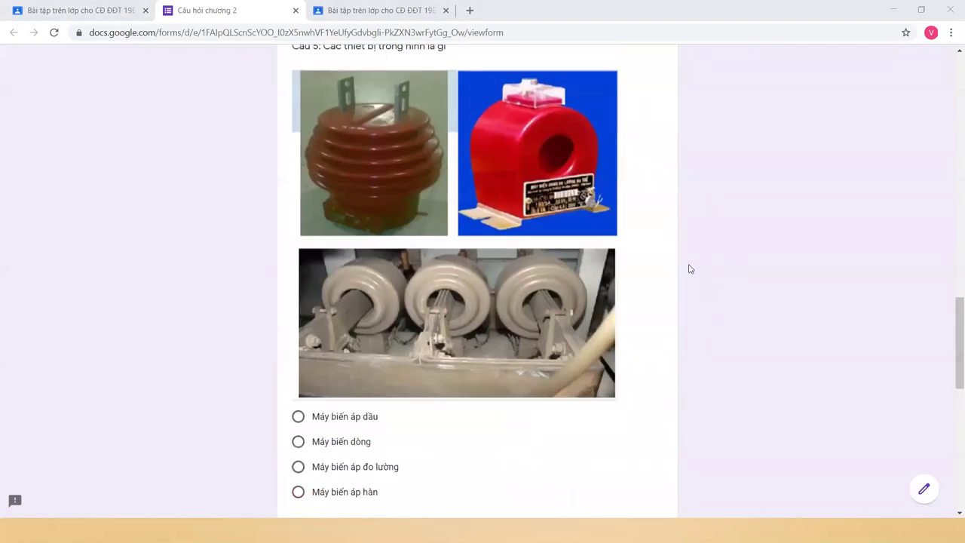
pyautogui.scroll(-2, 687, 269)
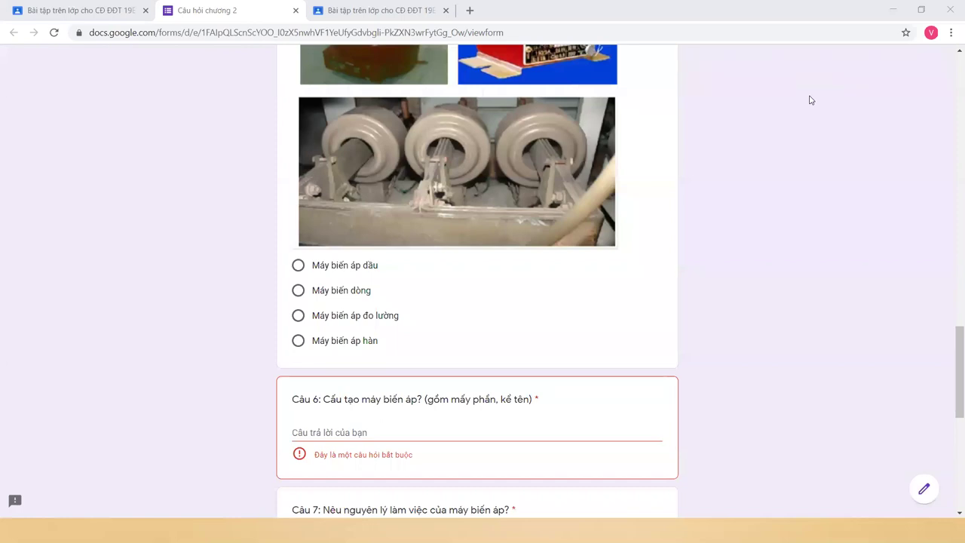
pyautogui.scroll(-1, 811, 99)
# - Examine the short-answer field of Câu 6 on transformer construction and highlight its question text
pyautogui.click(504, 390)
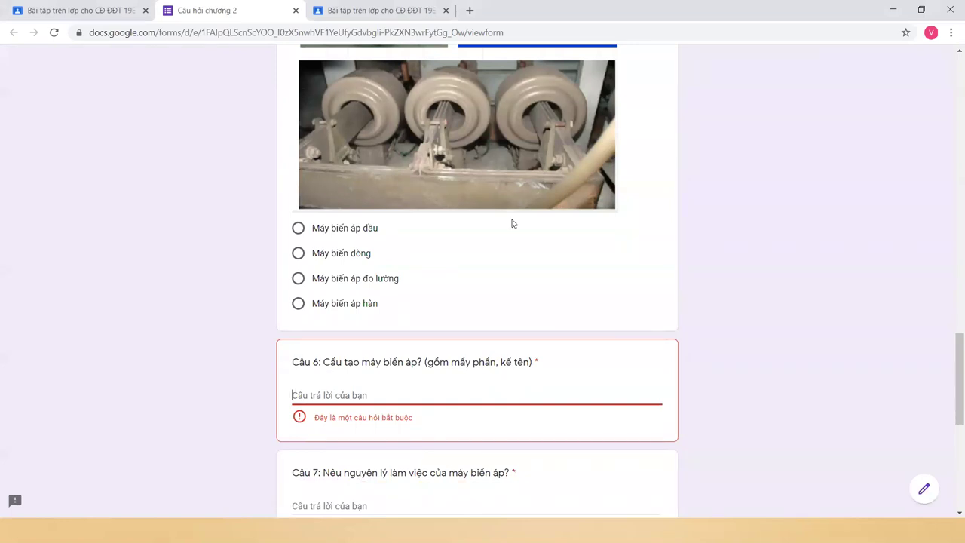
pyautogui.click(400, 389)
pyautogui.scroll(3, 575, 153)
pyautogui.scroll(-3, 577, 309)
pyautogui.click(454, 400)
pyautogui.click(365, 395)
pyautogui.click(383, 440)
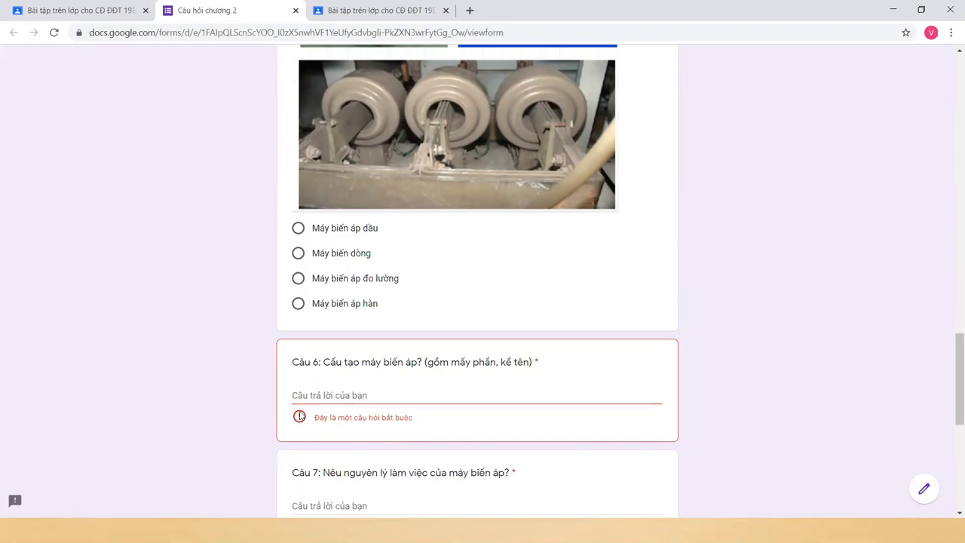
pyautogui.tripleClick(355, 360)
pyautogui.click(383, 396)
pyautogui.click(810, 352)
# - Look through the answer fields of Câu 6 and Câu 7 and the remaining questions down to Câu 10
pyautogui.scroll(-2, 625, 362)
pyautogui.click(441, 318)
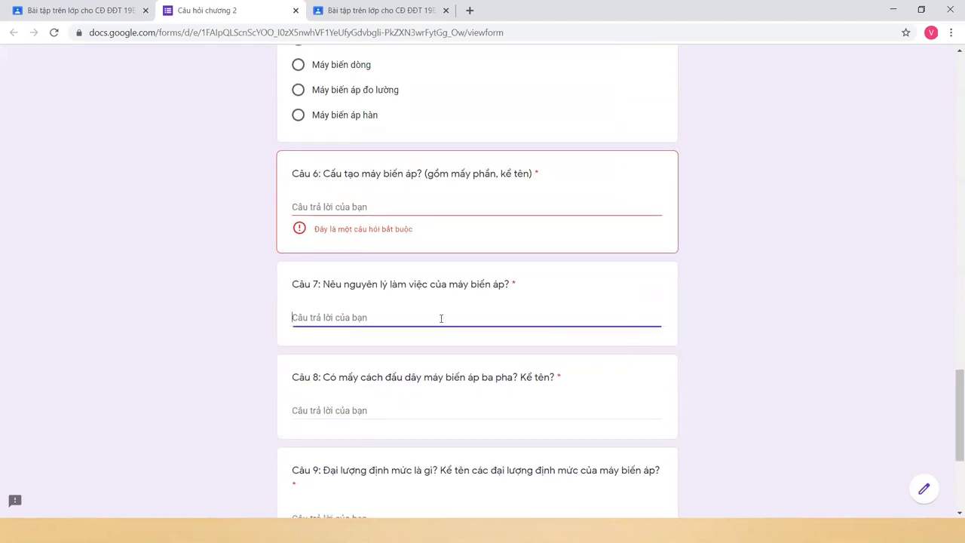
pyautogui.click(400, 214)
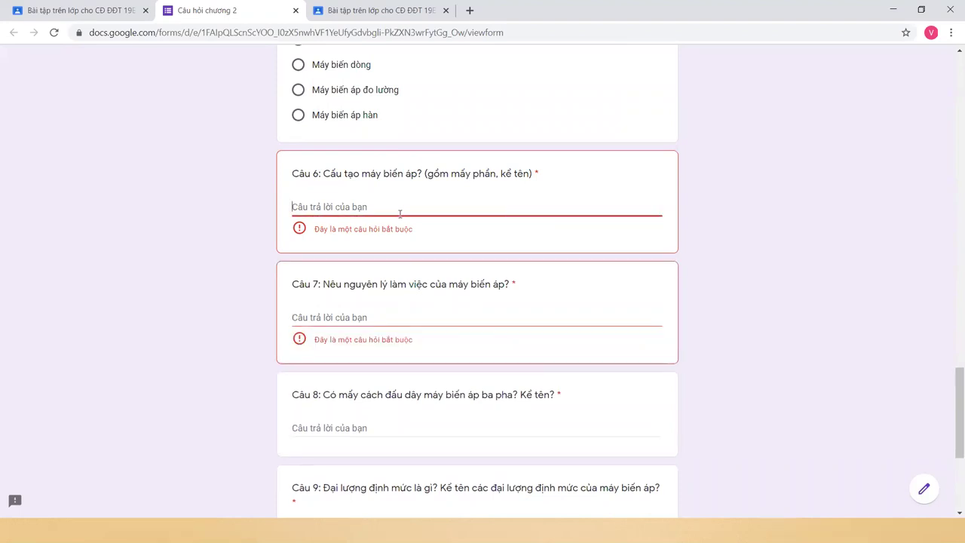
pyautogui.scroll(1, 444, 315)
pyautogui.scroll(-3, 444, 315)
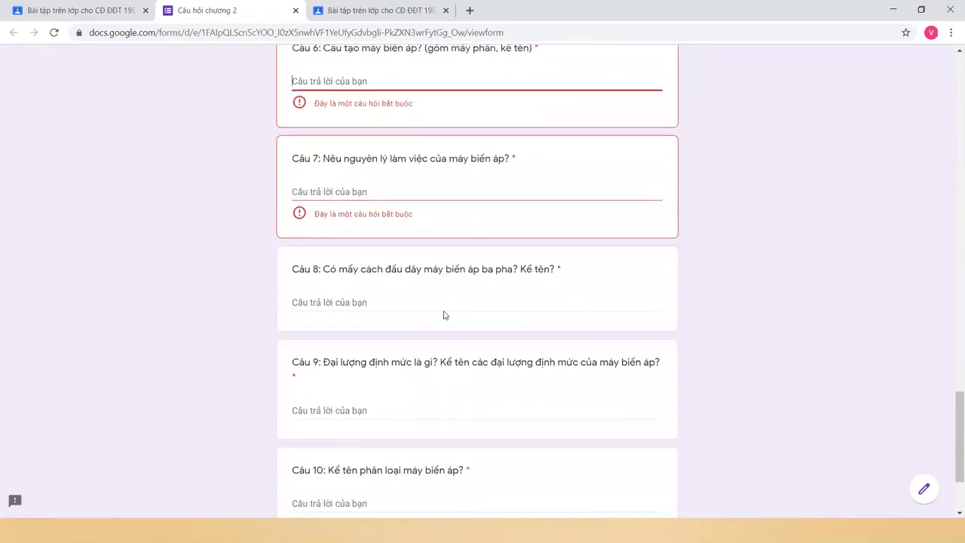
pyautogui.click(436, 197)
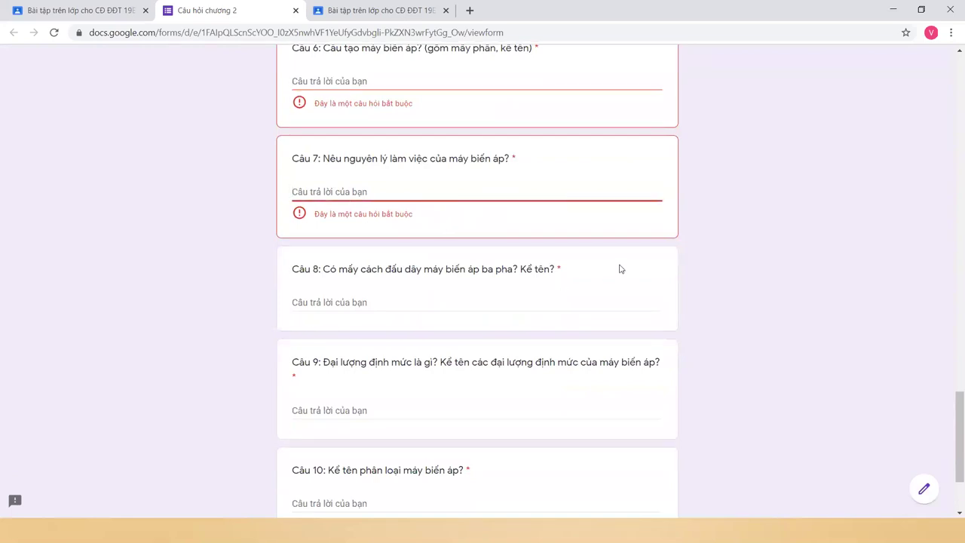
pyautogui.scroll(1, 620, 272)
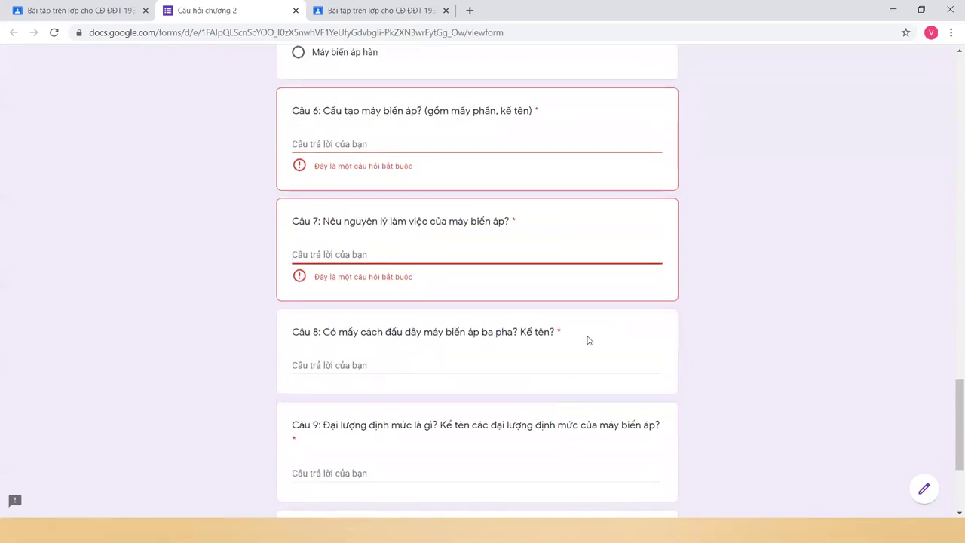
pyautogui.scroll(-2, 588, 342)
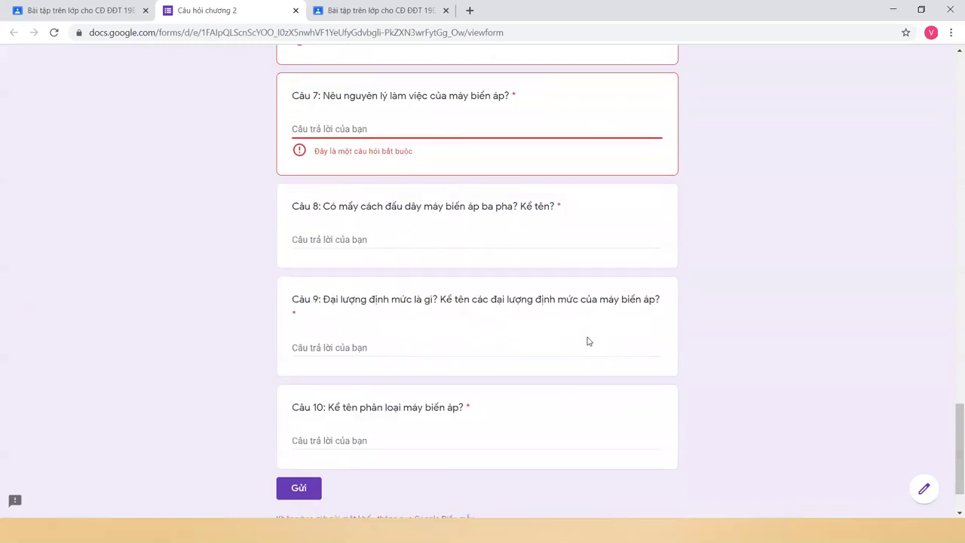
# - Highlight the Câu 8 question about three-phase transformer winding connections and focus its answer field
pyautogui.click(389, 241)
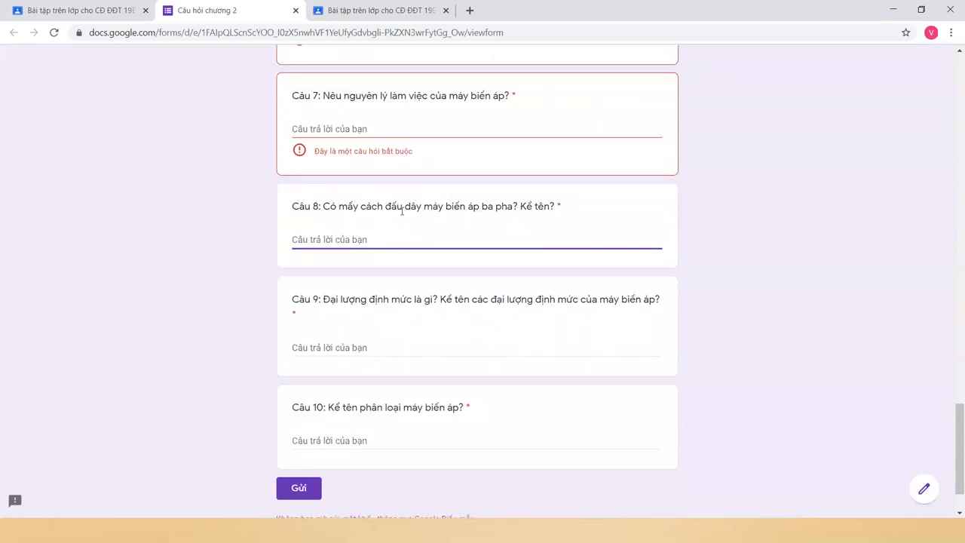
pyautogui.tripleClick(402, 211)
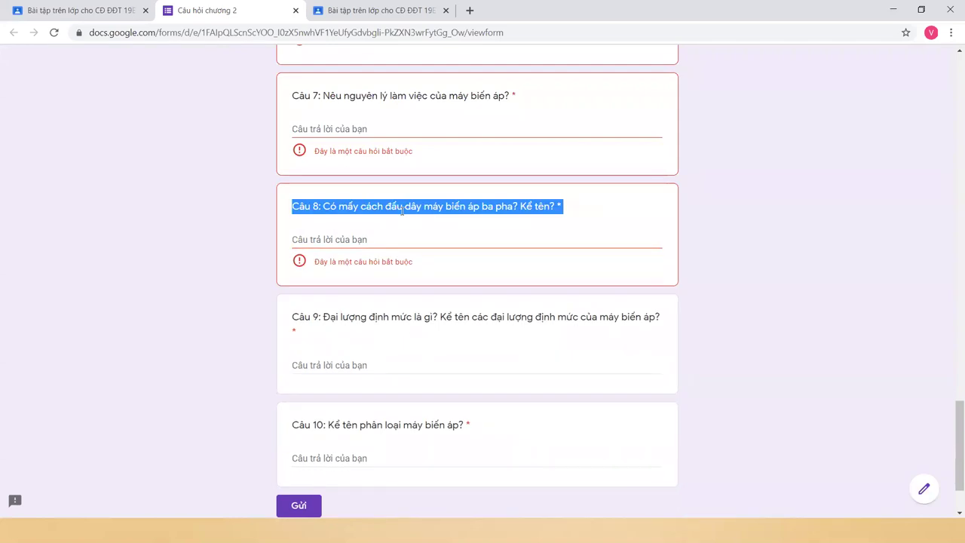
pyautogui.click(420, 241)
# - Go back to Câu 6 and highlight its wording asking for the number and names of the transformer's parts
pyautogui.scroll(2, 420, 241)
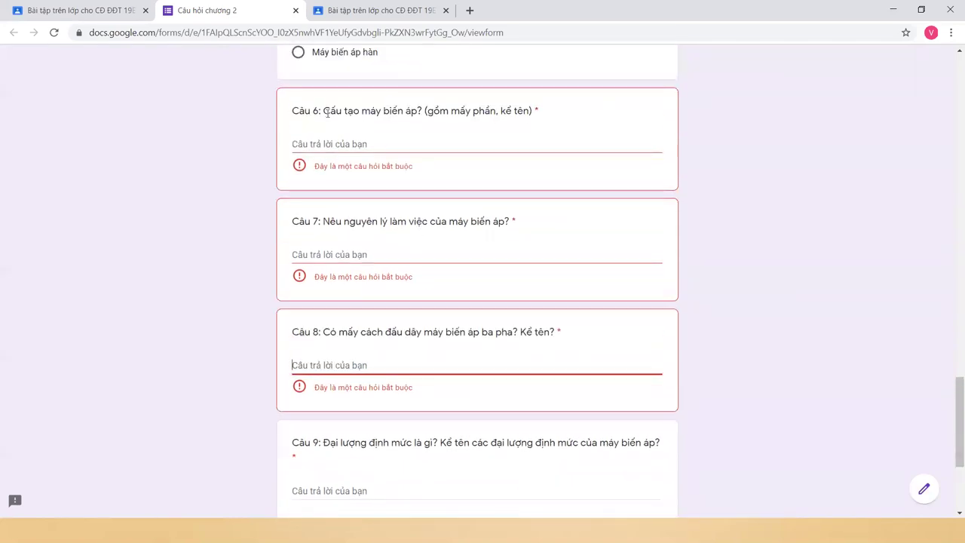
pyautogui.moveTo(327, 113); pyautogui.dragTo(518, 125)
pyautogui.click(549, 145)
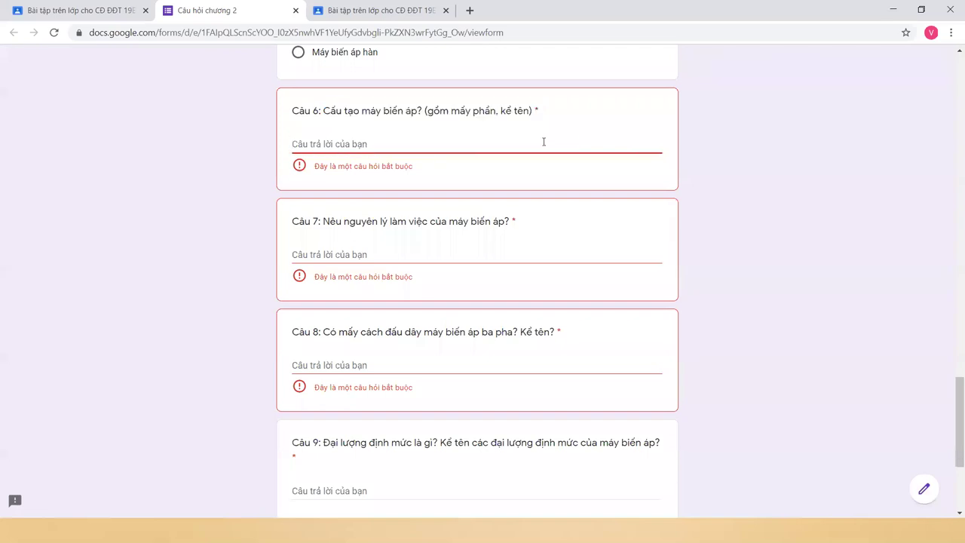
pyautogui.tripleClick(362, 110)
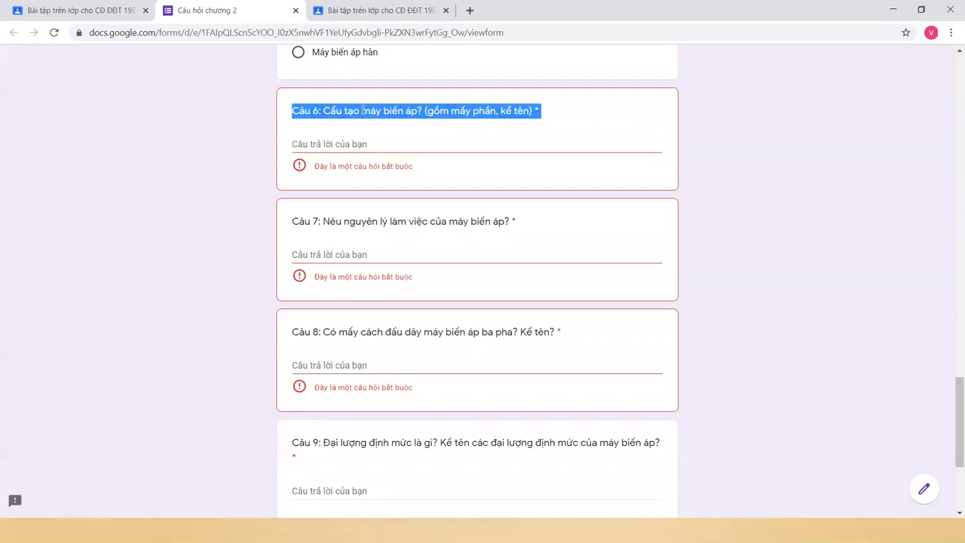
pyautogui.click(404, 144)
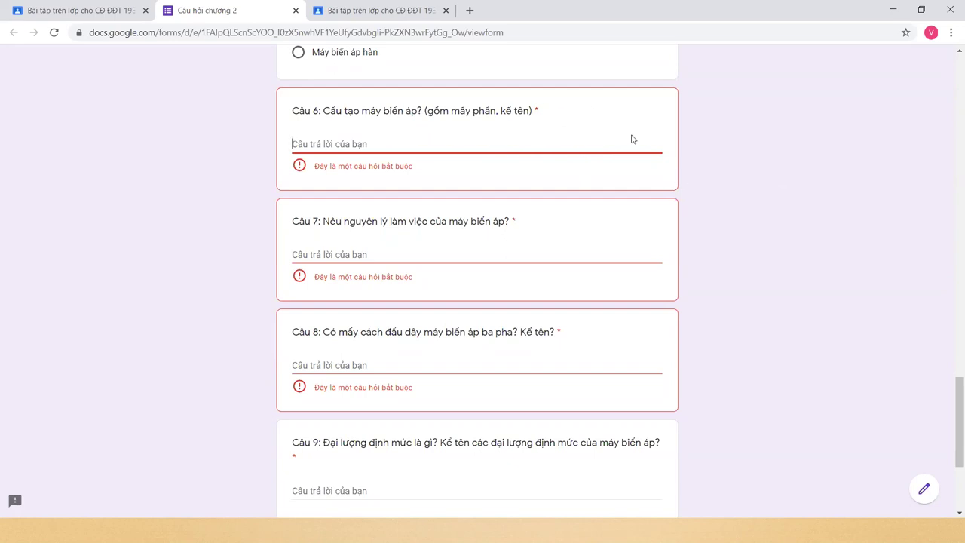
# - Highlight the Câu 7 question on the transformer's working principle and focus its answer field
pyautogui.click(471, 254)
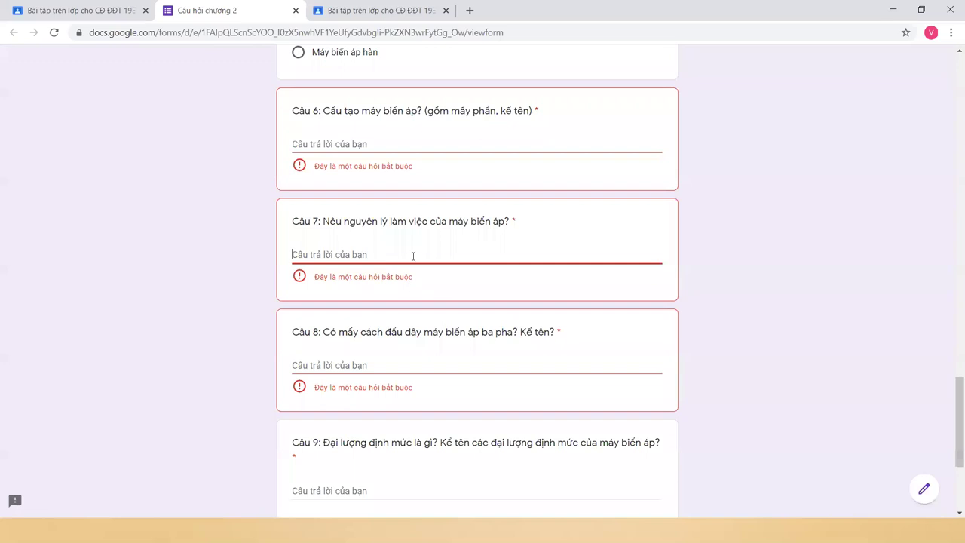
pyautogui.tripleClick(362, 222)
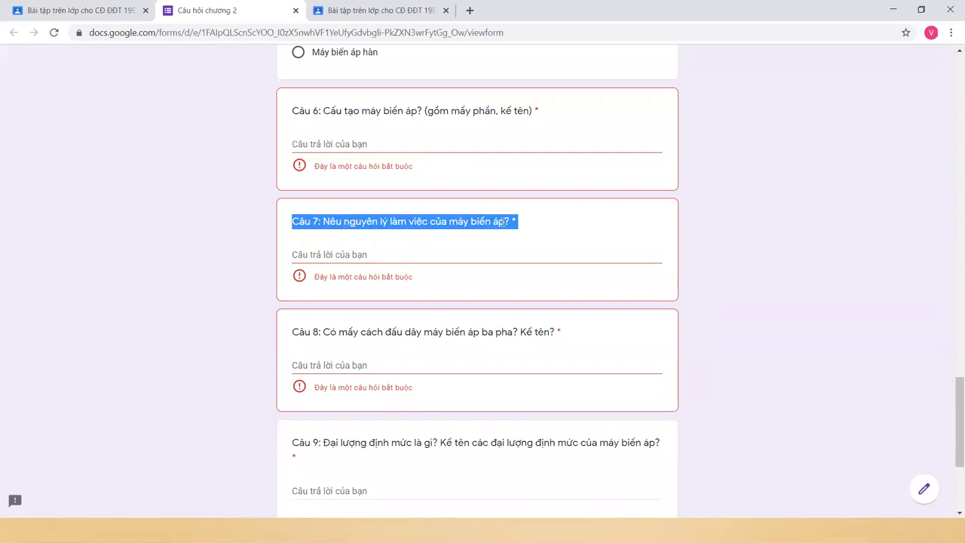
pyautogui.click(373, 254)
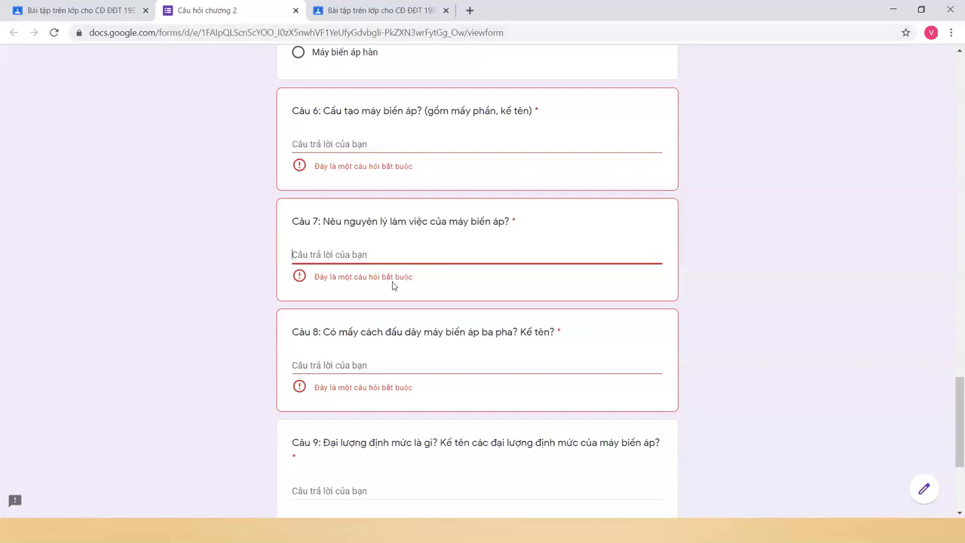
# - Examine Câu 8 again, highlighting its request to count and name the three-phase winding connections
pyautogui.press('Tab')
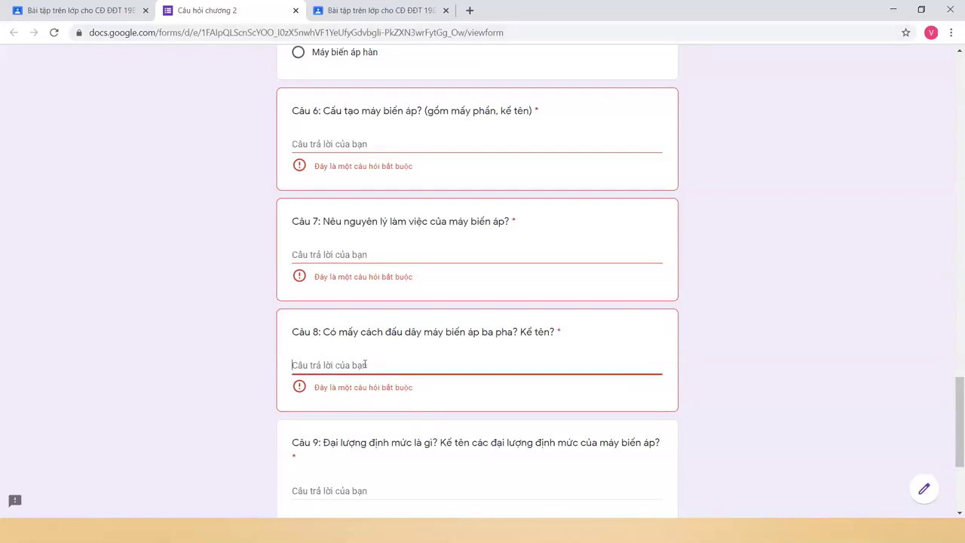
pyautogui.scroll(-1, 364, 367)
pyautogui.click(697, 331)
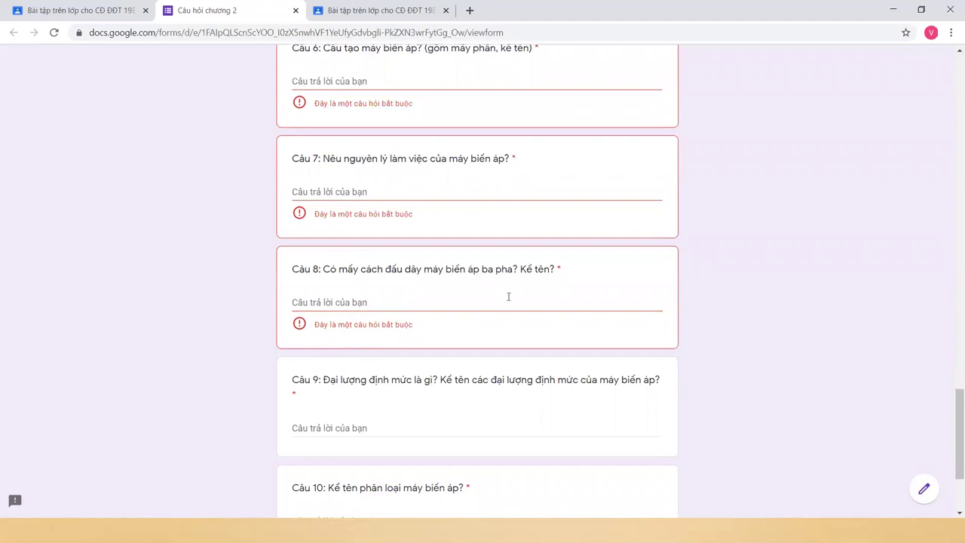
pyautogui.tripleClick(478, 269)
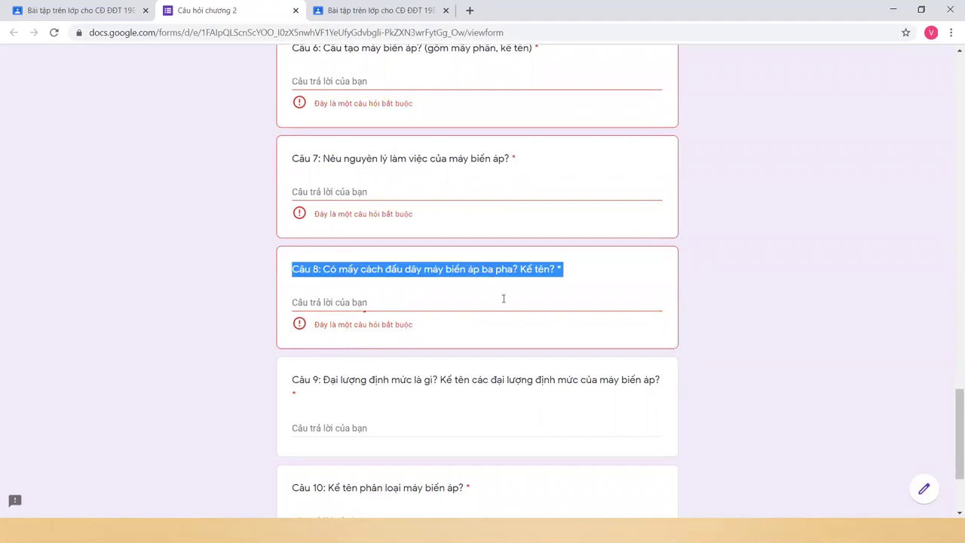
pyautogui.click(504, 299)
# - Examine the Câu 9 answer field and highlight the part asking to name the transformer's rated quantities
pyautogui.scroll(-2, 495, 295)
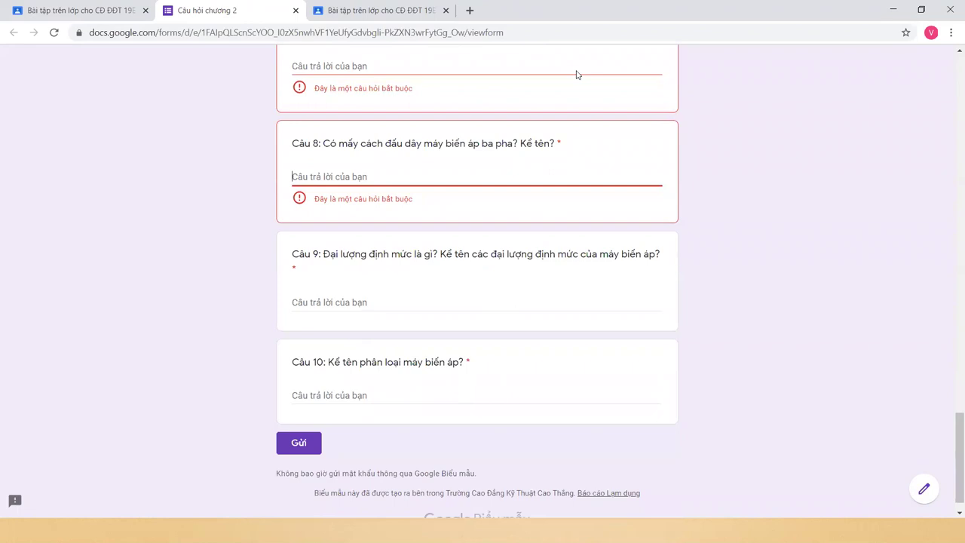
pyautogui.click(471, 301)
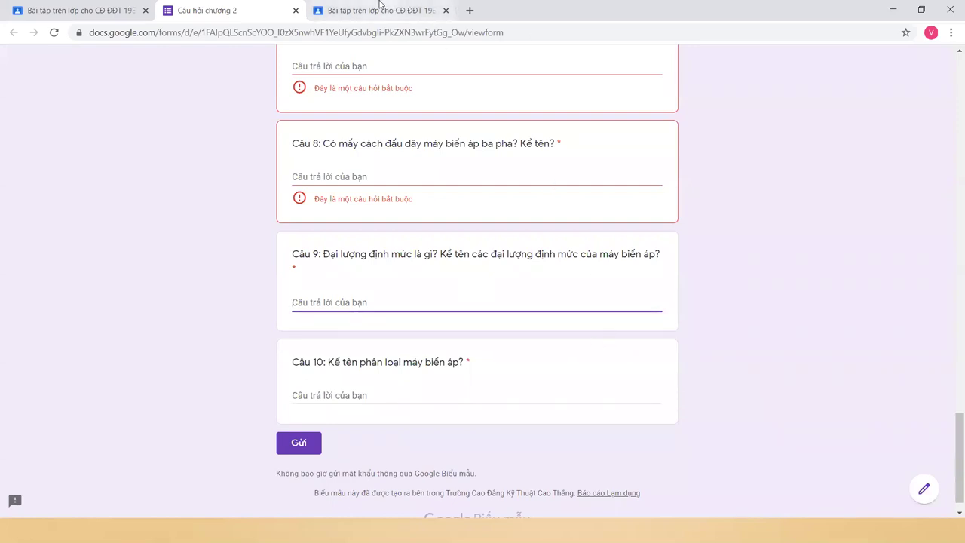
pyautogui.click(414, 307)
pyautogui.click(414, 308)
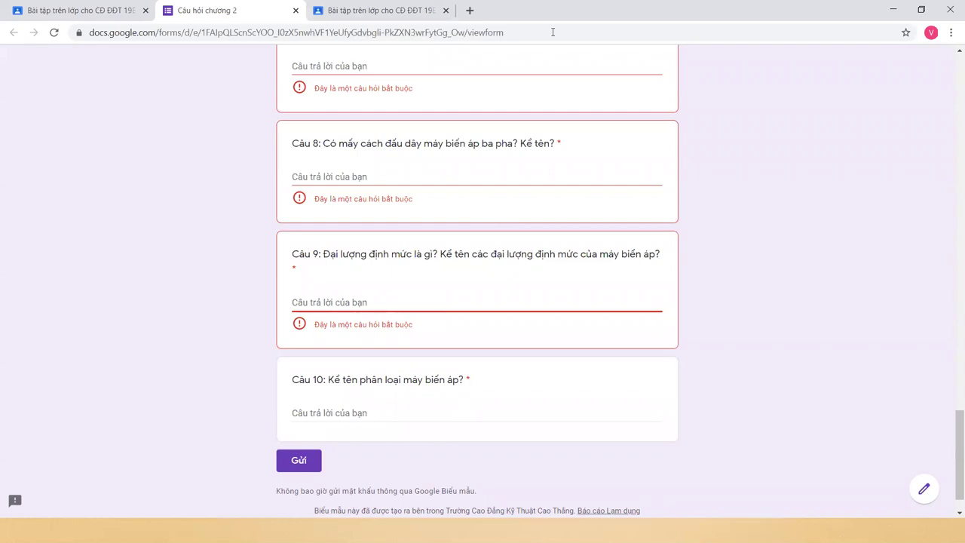
pyautogui.click(399, 257)
pyautogui.moveTo(323, 254); pyautogui.dragTo(700, 258)
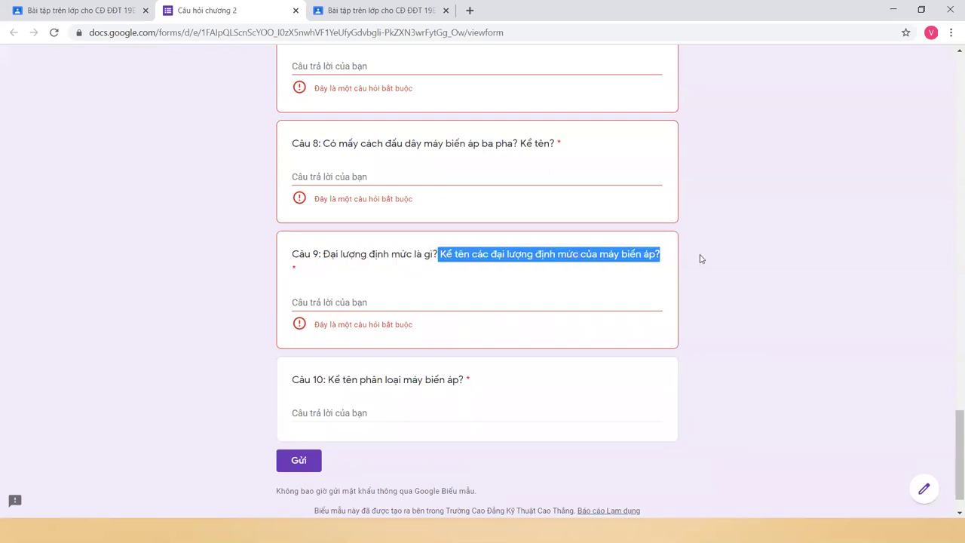
pyautogui.click(580, 258)
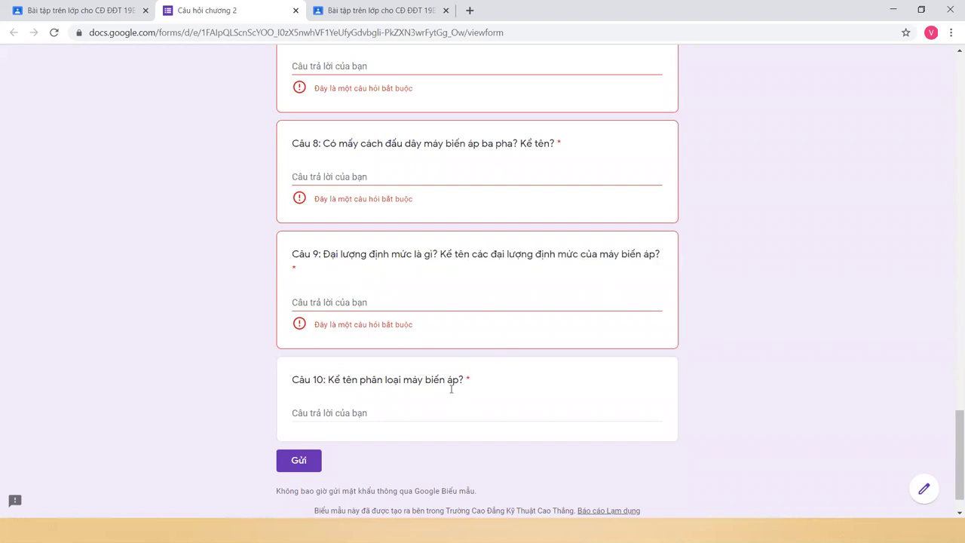
# - Highlight the Câu 10 question on transformer types and look over the whole form again from its beginning
pyautogui.tripleClick(358, 380)
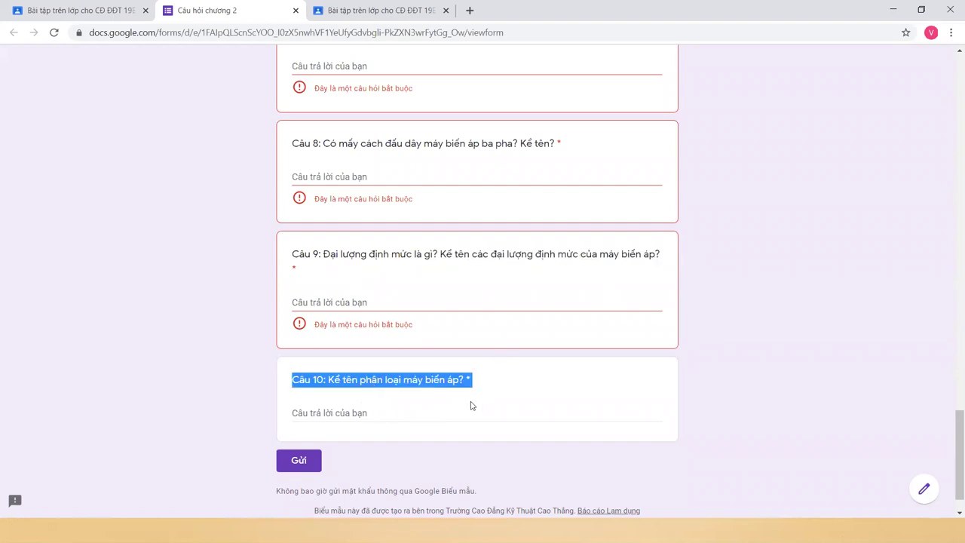
pyautogui.click(474, 414)
pyautogui.scroll(20, 474, 414)
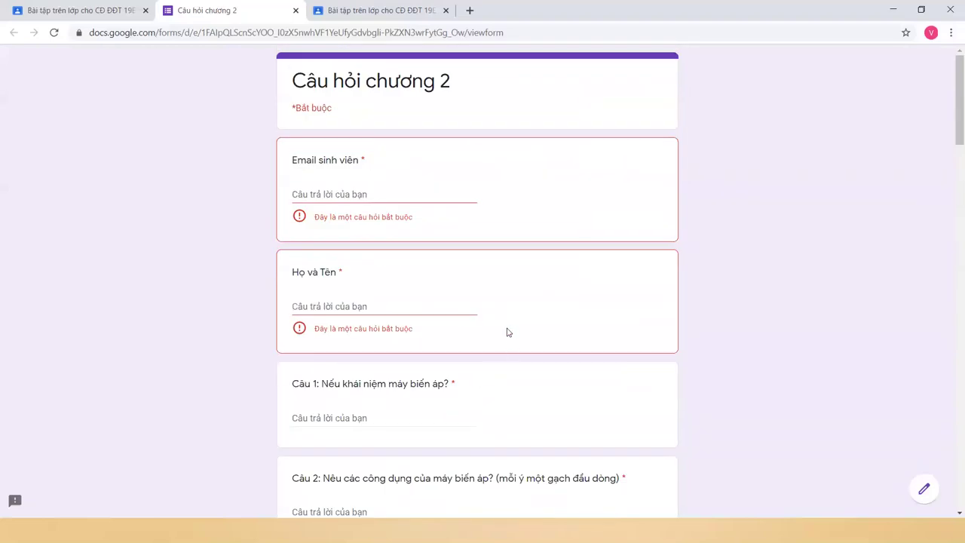
pyautogui.scroll(-3, 518, 340)
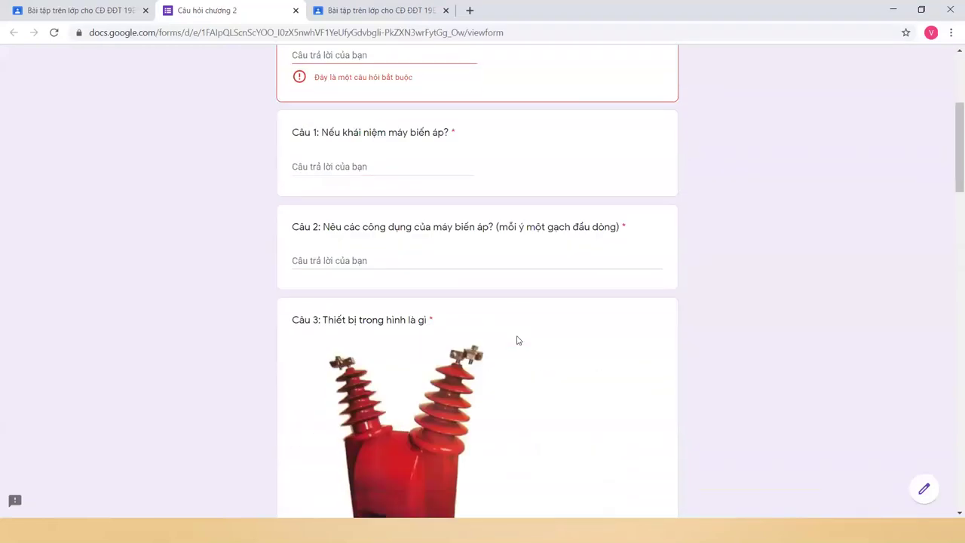
pyautogui.scroll(-3, 392, 297)
pyautogui.scroll(-6, 392, 297)
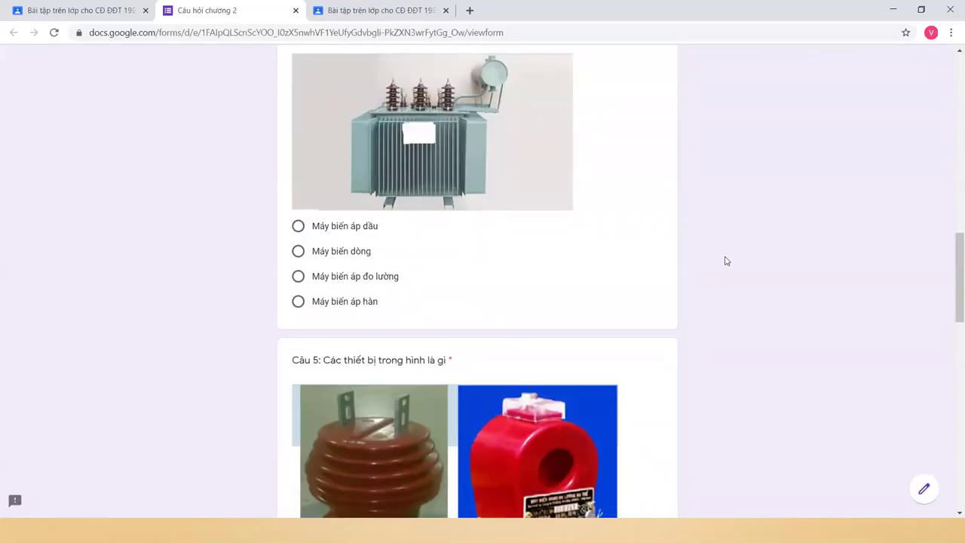
pyautogui.scroll(-7, 341, 156)
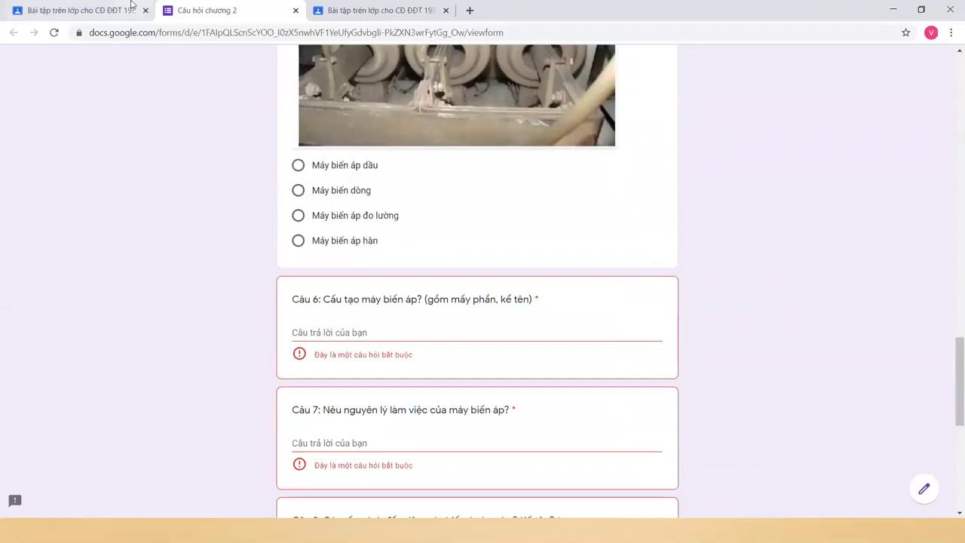
# - Return to the Bài tập trên lớp page of the class CĐ ĐDT 19E - MÁY ĐIỆN 1 in Google Classroom
pyautogui.click(115, 6)
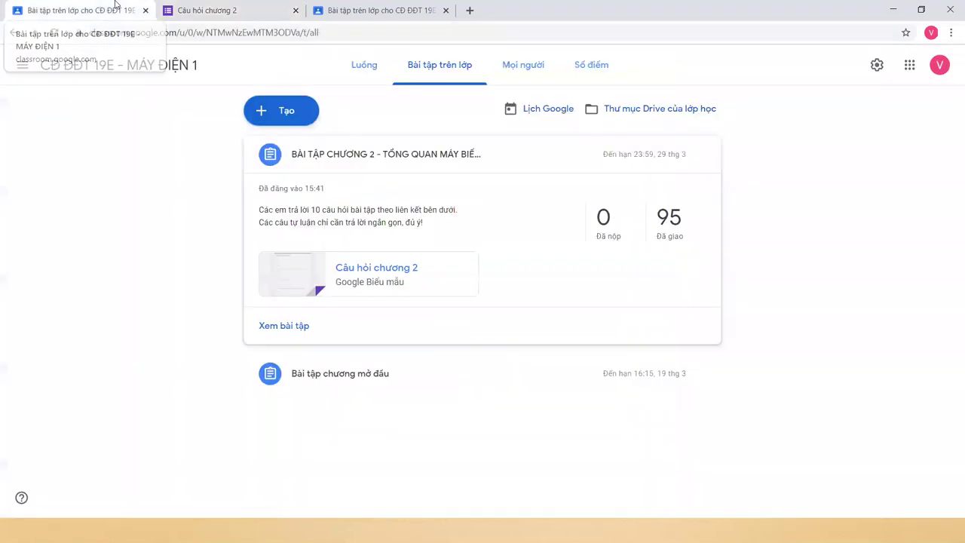
pyautogui.click(380, 80)
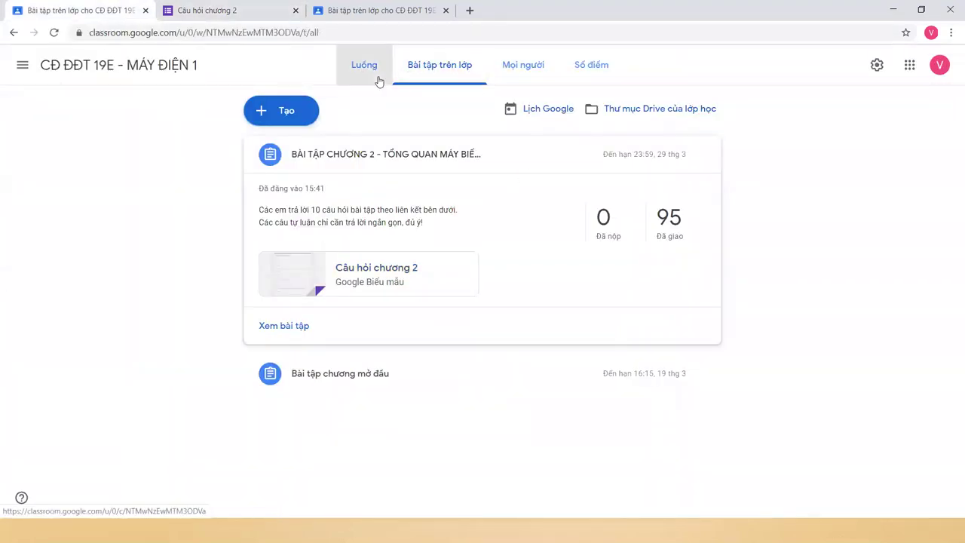
pyautogui.click(439, 68)
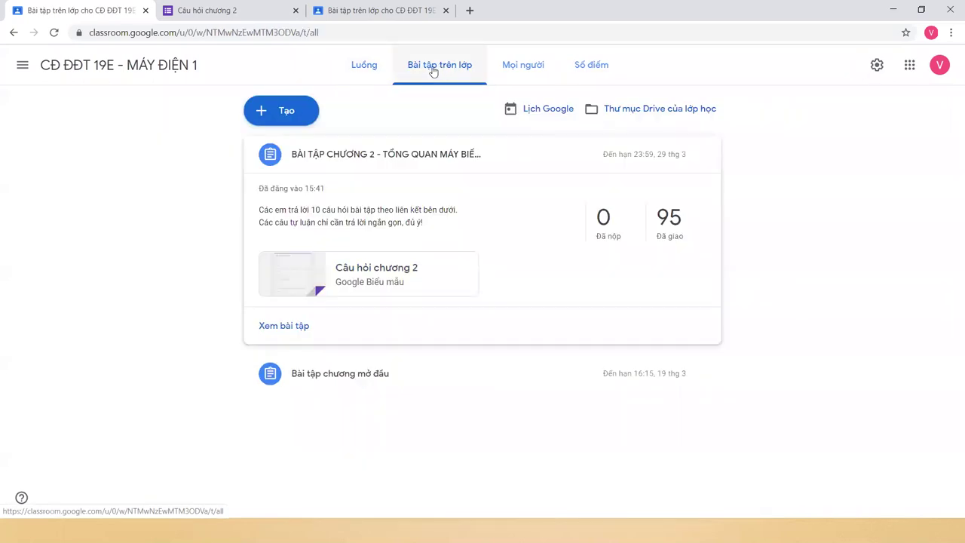
# - Open the student work page of the assignment Bài tập chương mở đầu
pyautogui.click(546, 72)
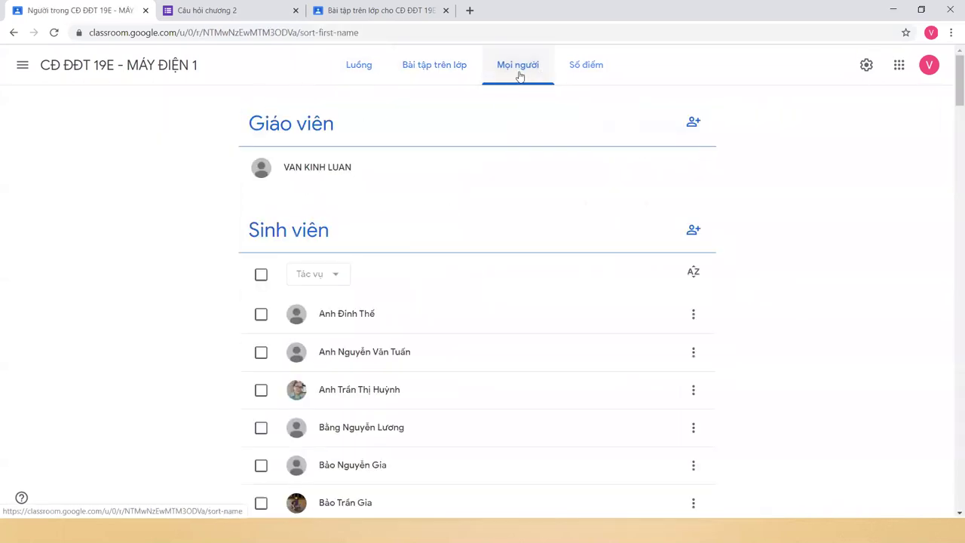
pyautogui.click(405, 75)
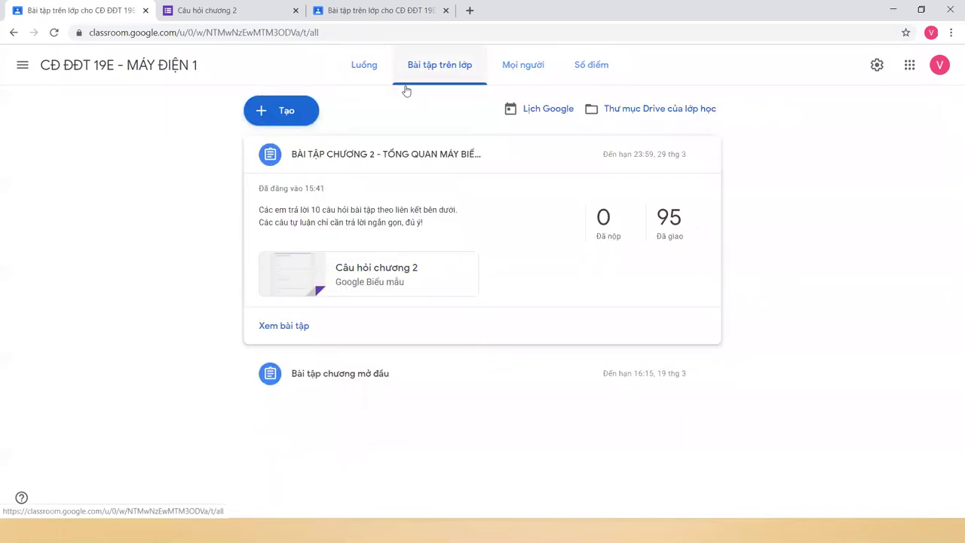
pyautogui.click(340, 374)
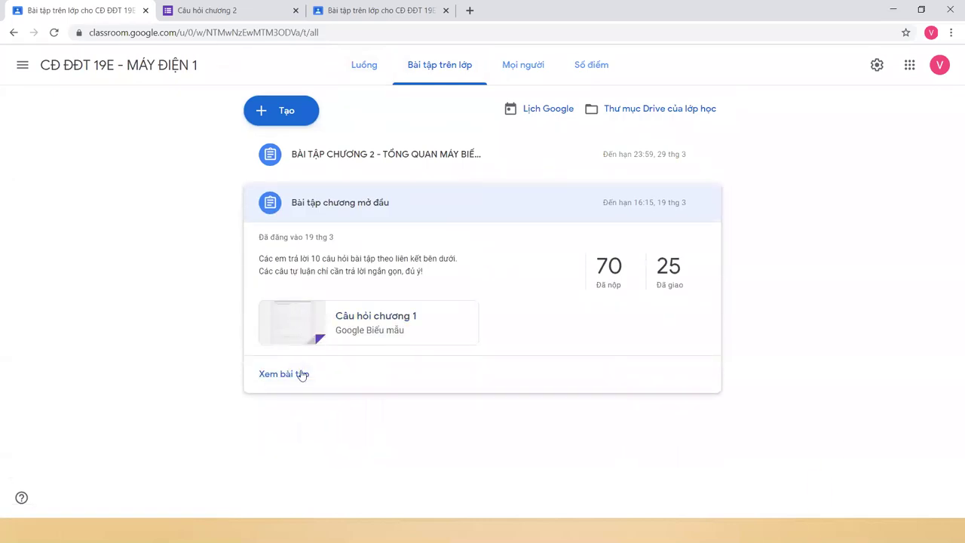
pyautogui.click(283, 374)
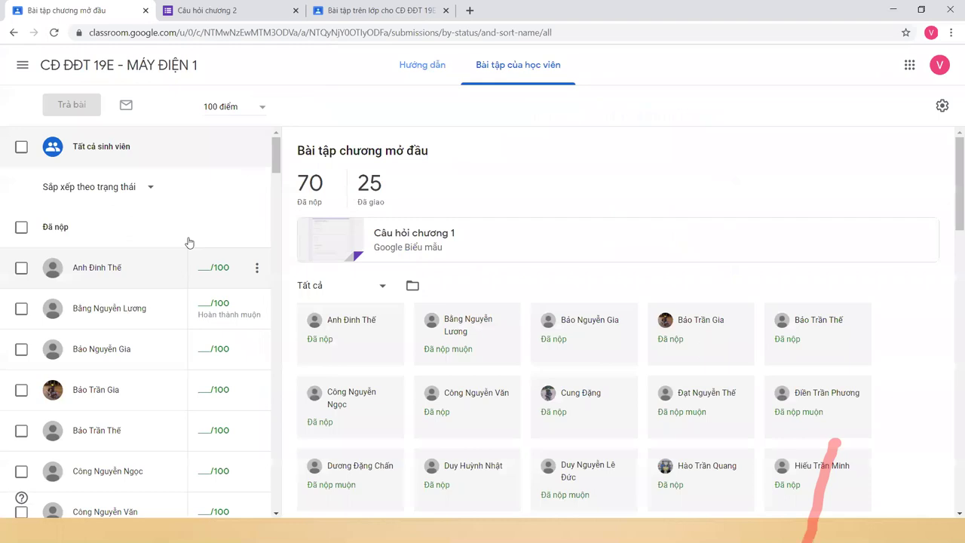
# - Sort the student list of Bài tập chương mở đầu by first name (Sắp xếp theo tên)
pyautogui.click(145, 188)
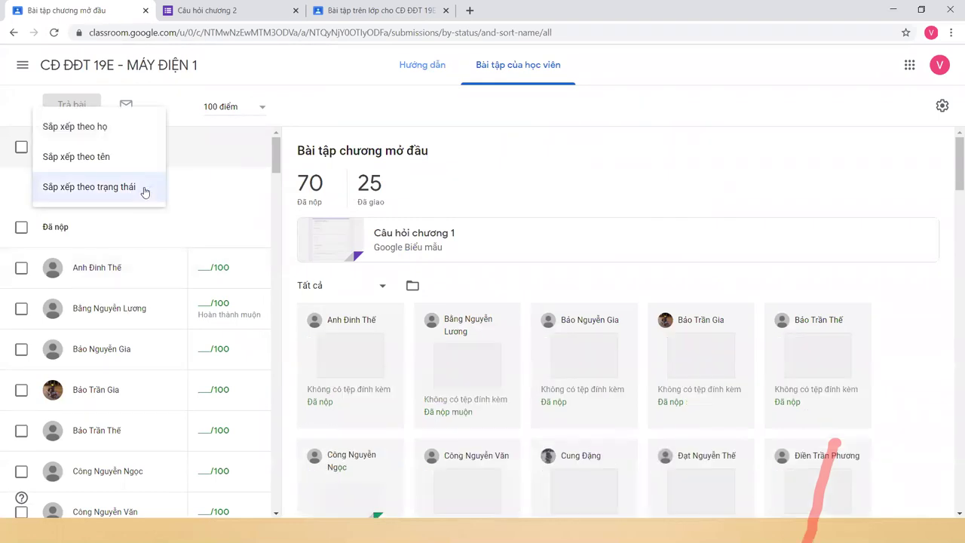
pyautogui.click(237, 189)
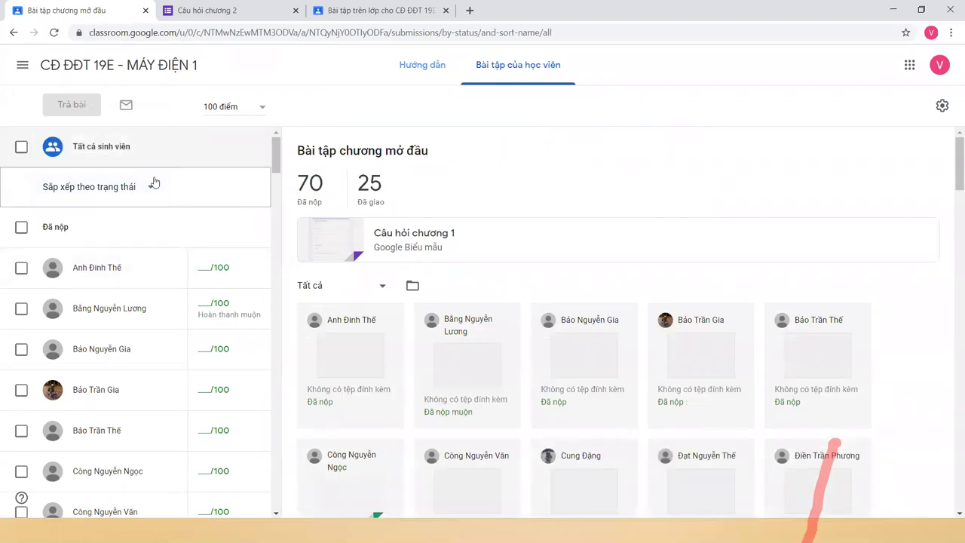
pyautogui.click(145, 188)
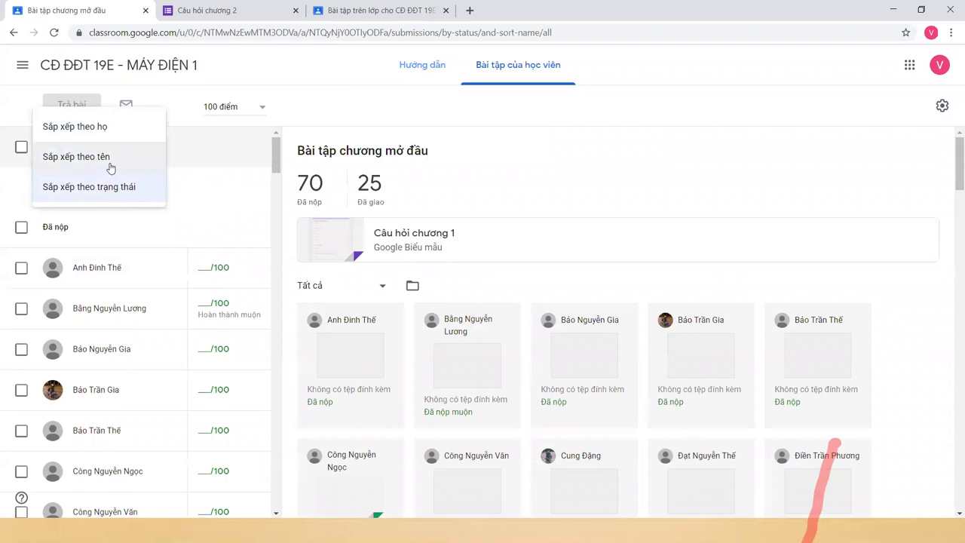
pyautogui.scroll(-3, 226, 219)
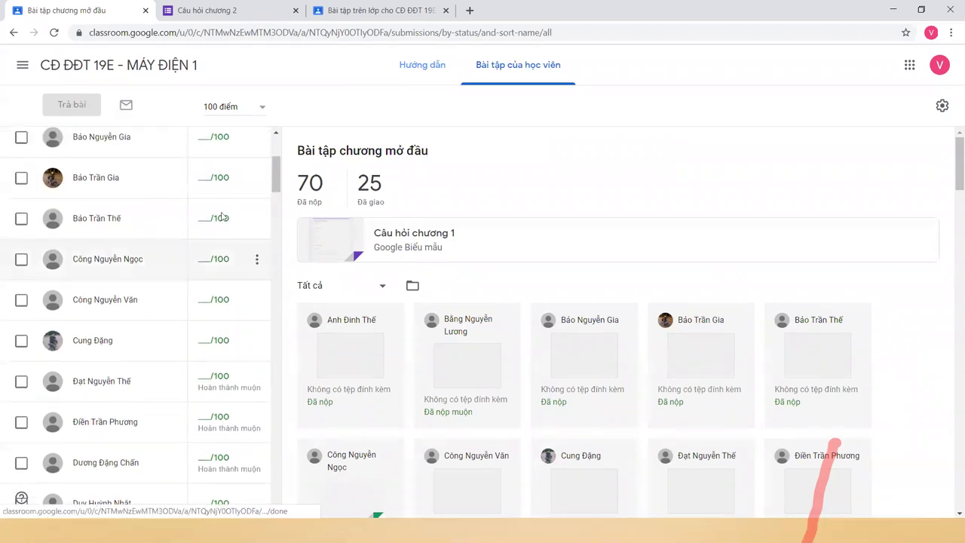
pyautogui.scroll(3, 223, 218)
pyautogui.click(101, 188)
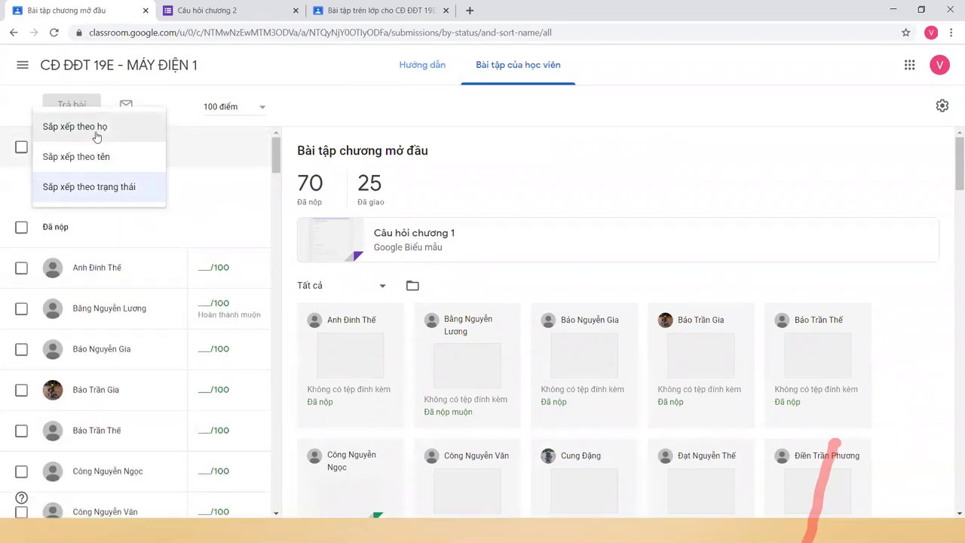
pyautogui.click(103, 158)
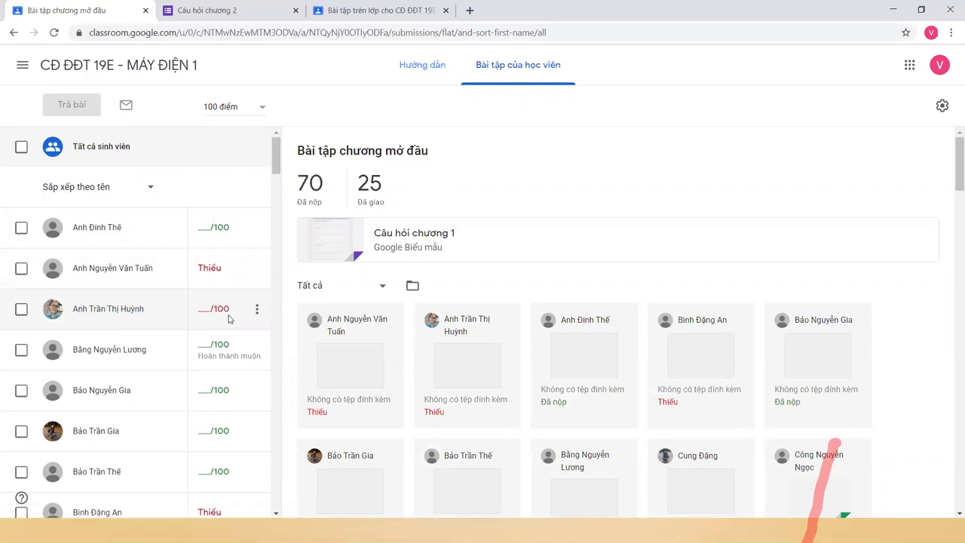
# - Look through the name-sorted student list to examine who has submitted the opening chapter assignment and who is marked Thiếu
pyautogui.scroll(-2, 151, 322)
pyautogui.scroll(-2, 154, 329)
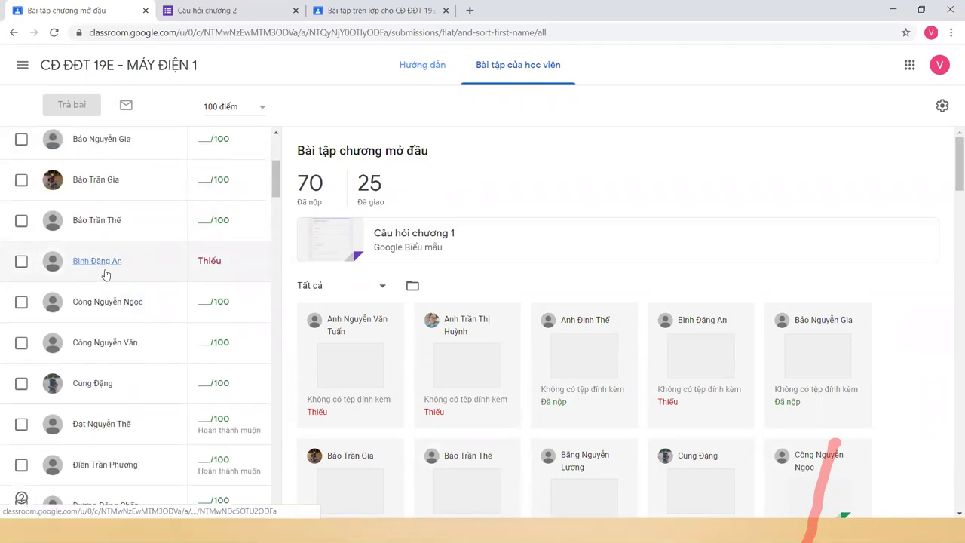
pyautogui.scroll(4, 106, 275)
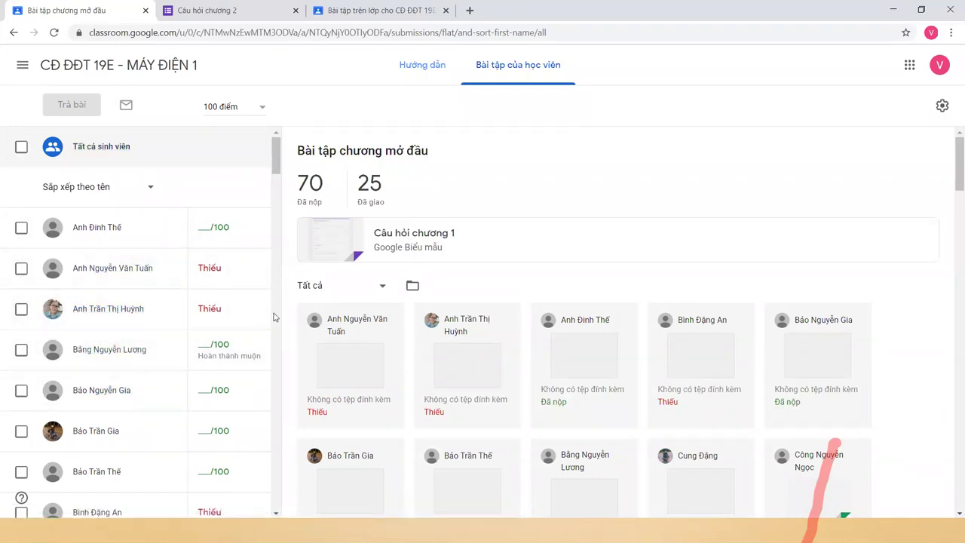
pyautogui.scroll(3, 148, 301)
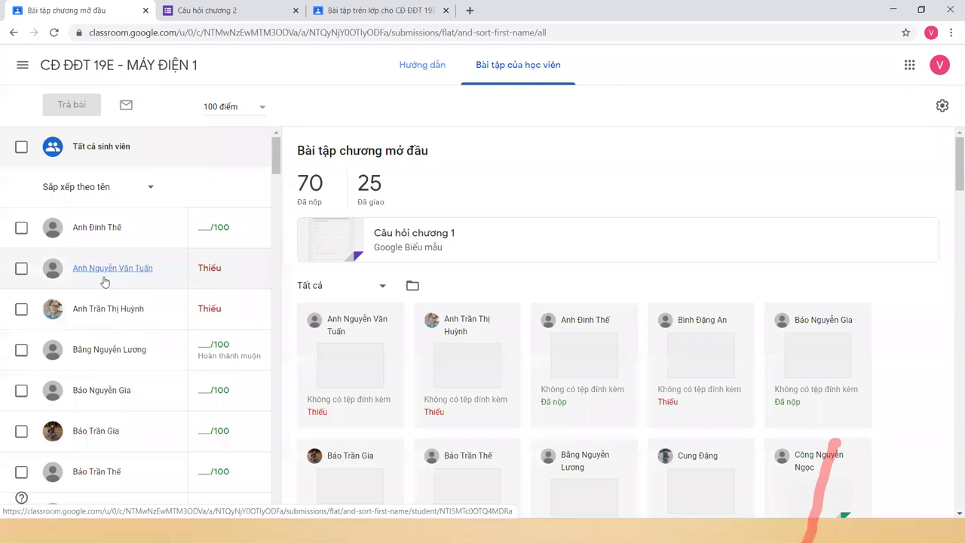
pyautogui.scroll(-3, 110, 279)
pyautogui.scroll(3, 113, 281)
pyautogui.scroll(-20, 132, 283)
pyautogui.scroll(-12, 124, 275)
pyautogui.scroll(-3, 161, 403)
pyautogui.scroll(12, 161, 400)
pyautogui.scroll(20, 141, 307)
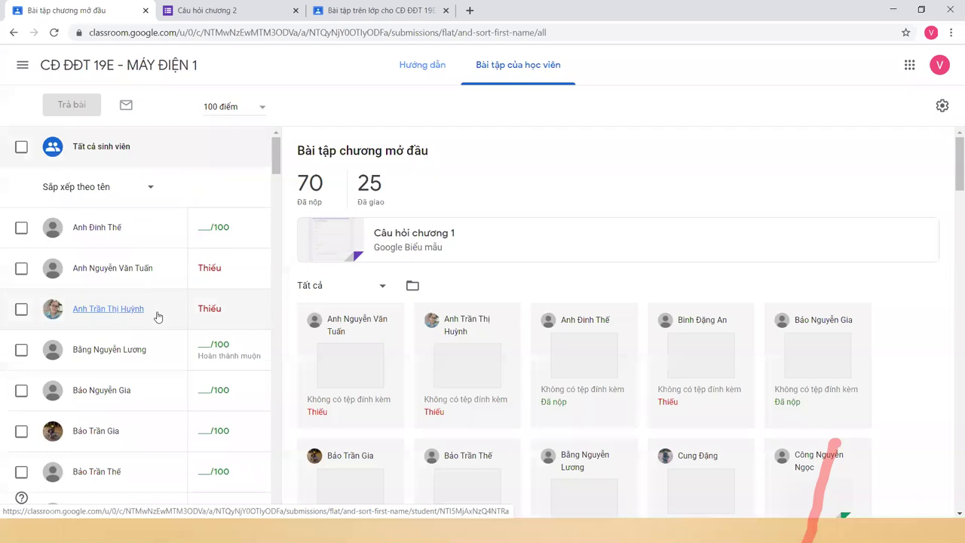
# - Open the third listed student's submission details and review the submission statuses of all students through the end of the list
pyautogui.click(226, 271)
pyautogui.click(215, 308)
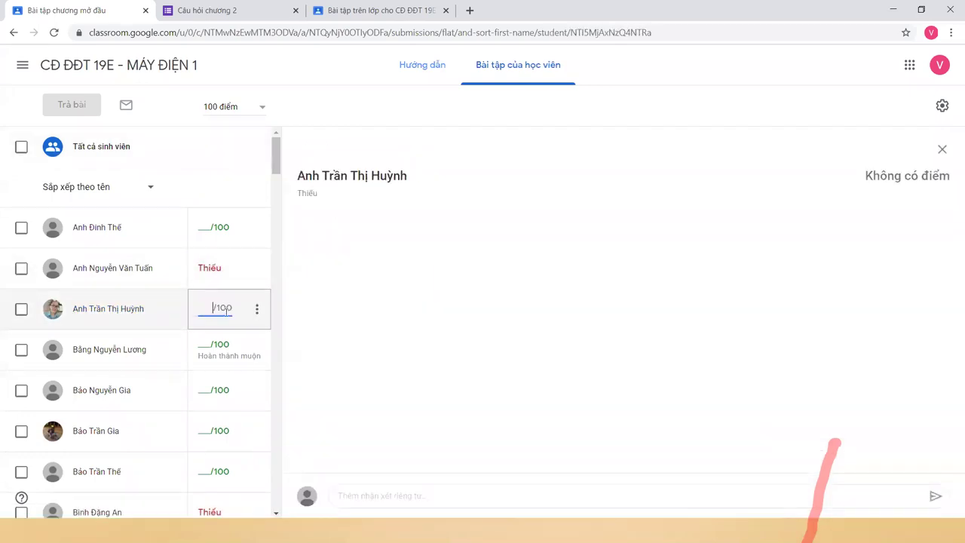
pyautogui.scroll(-3, 218, 290)
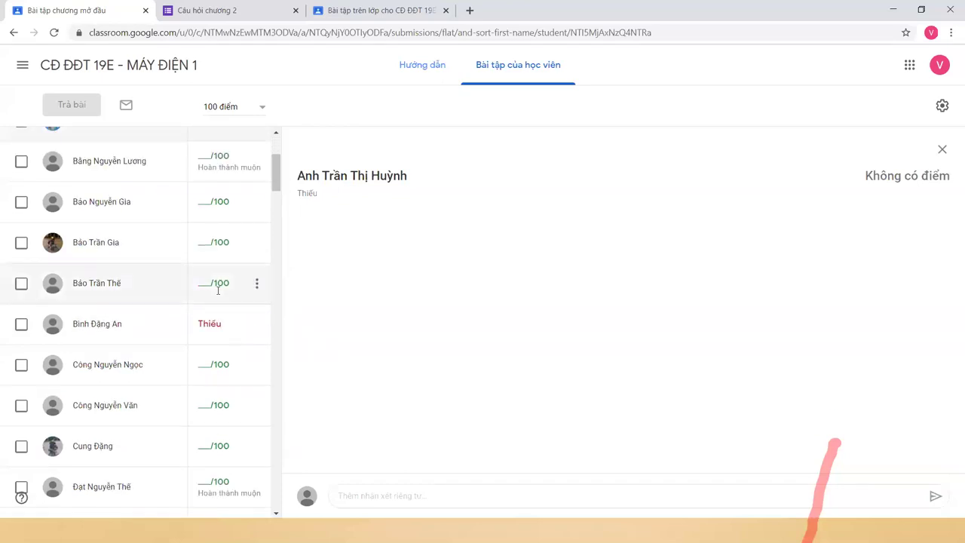
pyautogui.scroll(-2, 218, 290)
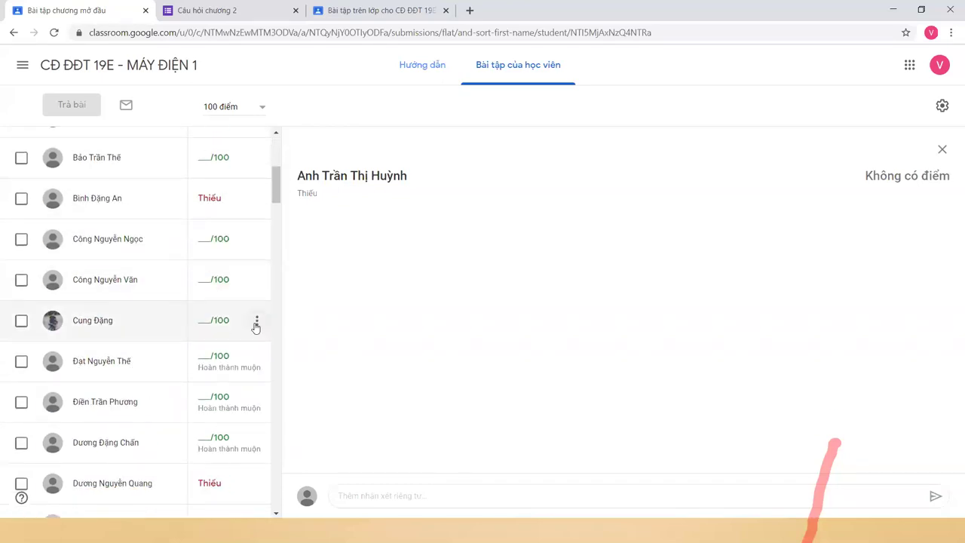
pyautogui.scroll(4, 211, 216)
pyautogui.scroll(-5, 208, 215)
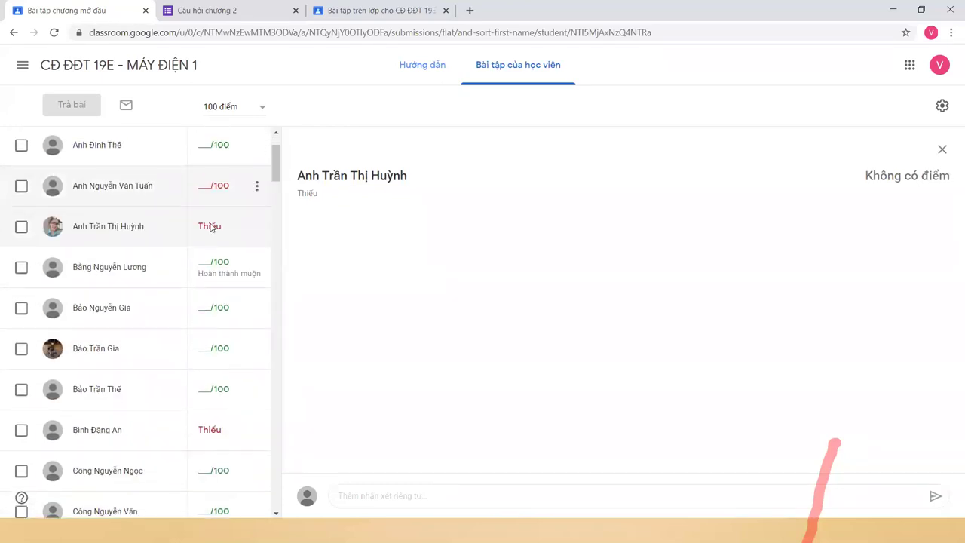
pyautogui.scroll(-3, 211, 248)
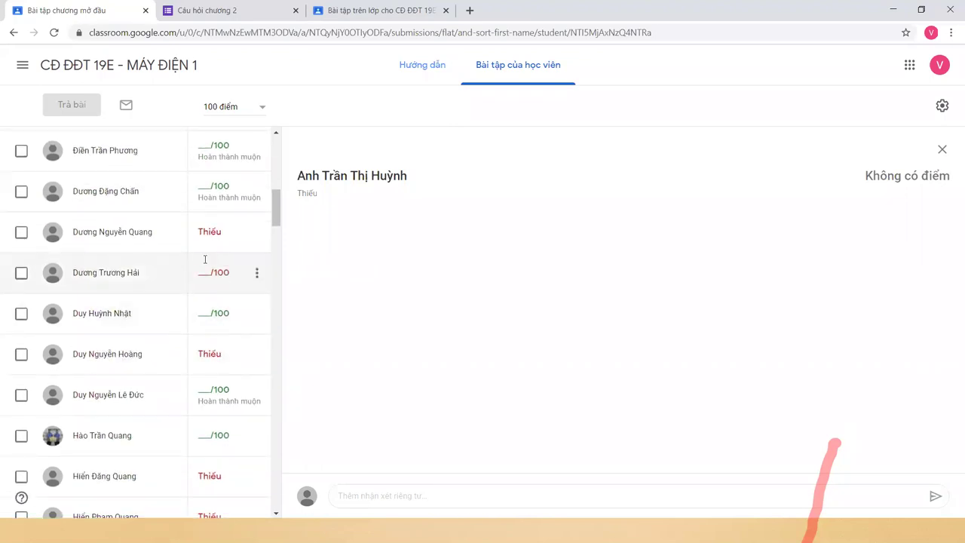
pyautogui.scroll(-3, 216, 240)
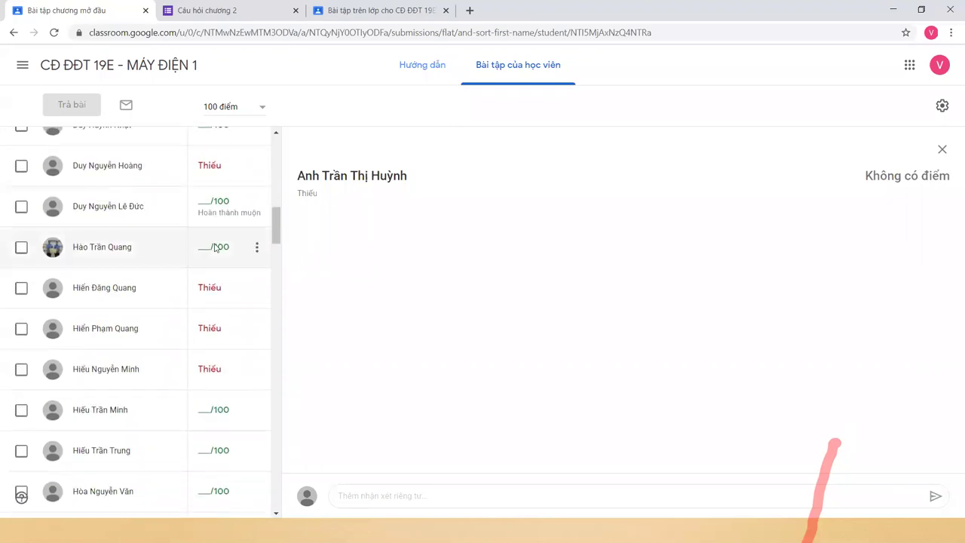
pyautogui.scroll(-2, 216, 242)
pyautogui.scroll(-12, 217, 243)
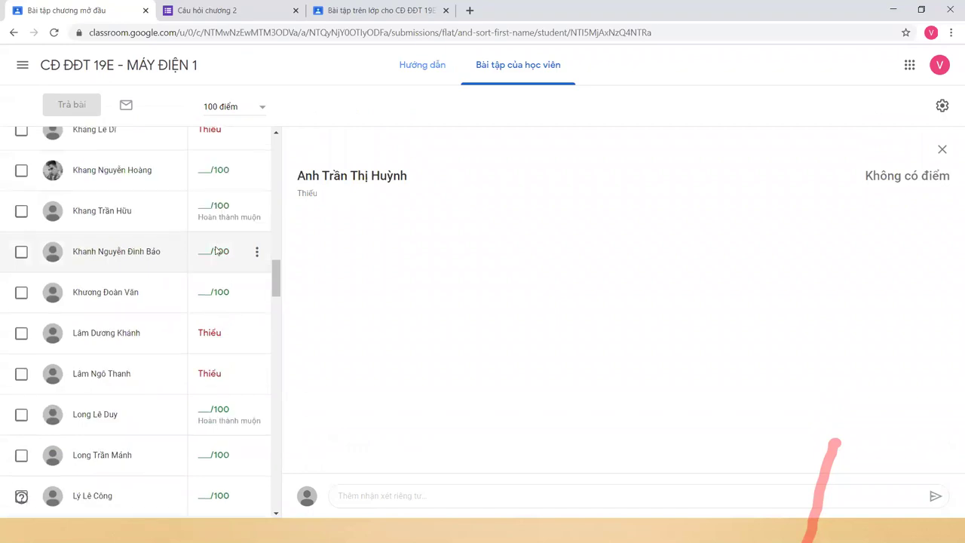
pyautogui.scroll(-12, 216, 279)
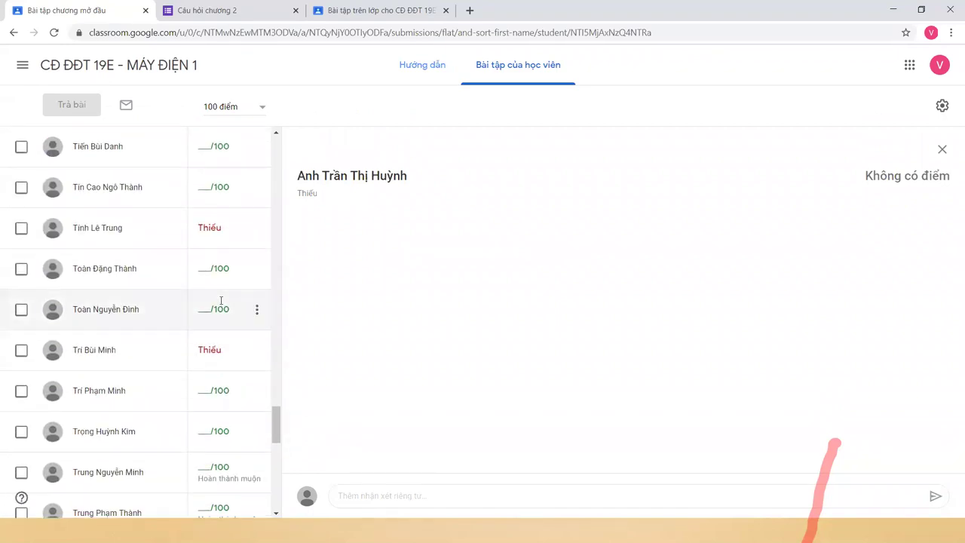
pyautogui.scroll(-8, 221, 301)
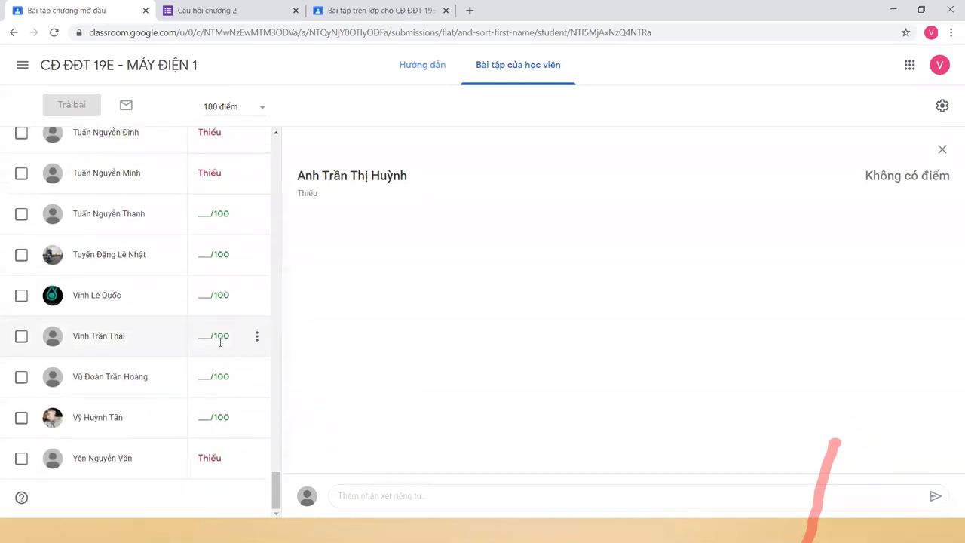
pyautogui.moveTo(277, 496); pyautogui.dragTo(300, 149)
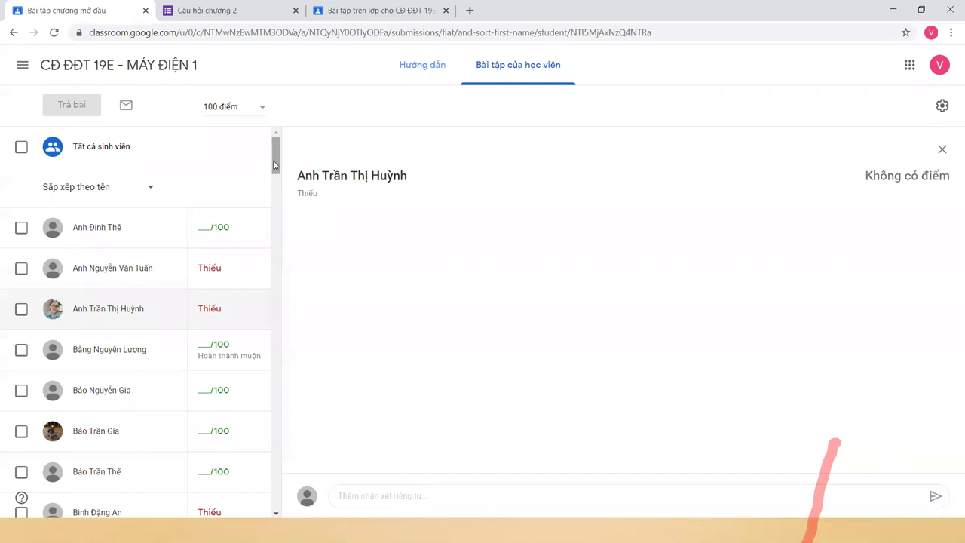
# - Show the beginning of the Câu hỏi chương 2 form with its Email sinh viên field, and return to the student submissions page
pyautogui.hotkey('ctrl', 'Tab')
pyautogui.scroll(15, 565, 213)
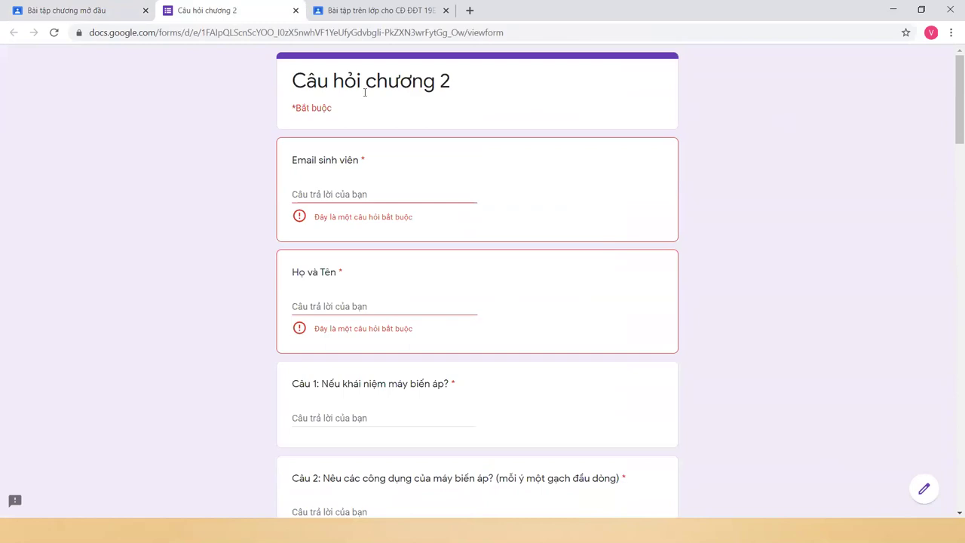
pyautogui.click(387, 192)
pyautogui.click(779, 114)
pyautogui.click(72, 9)
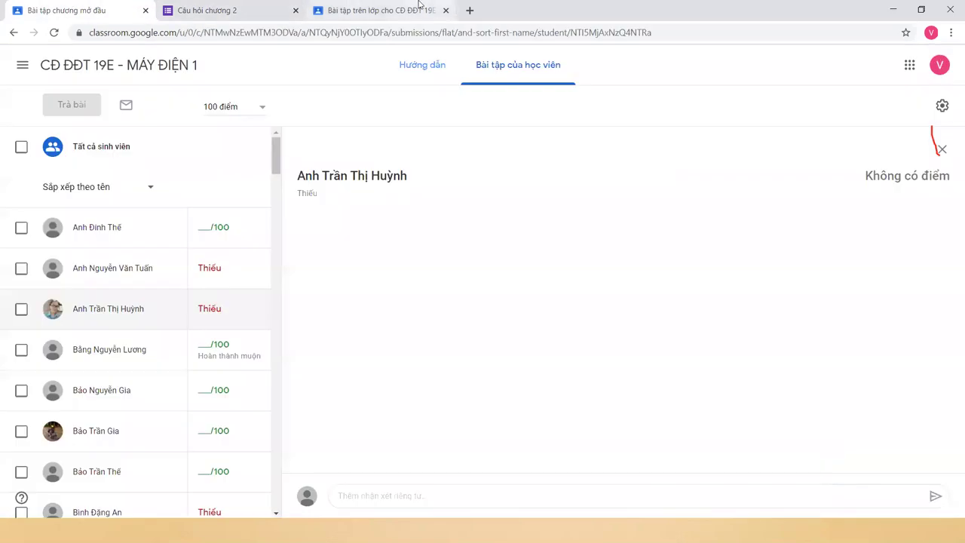
# - Revisit the class's Bài tập trên lớp page and the opening chapter submissions, and bring the Câu hỏi chương 2 form back into view
pyautogui.click(325, 15)
pyautogui.click(249, 11)
pyautogui.click(108, 12)
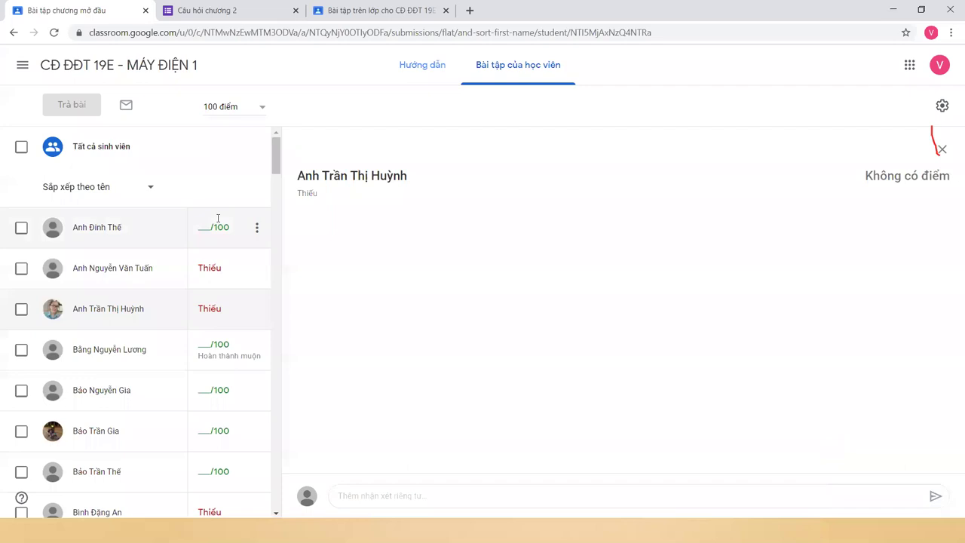
pyautogui.hotkey('ctrl', 'shift', 'Tab')
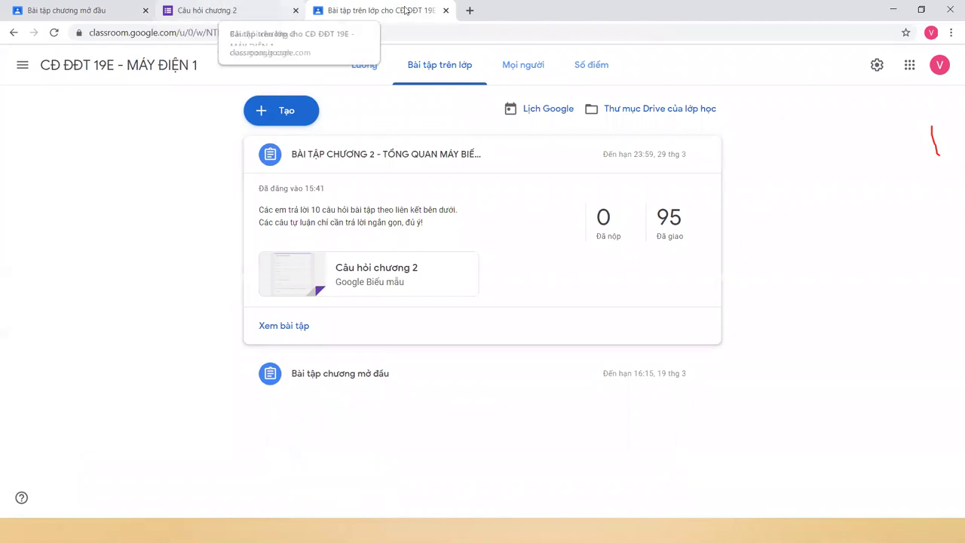
pyautogui.click(219, 6)
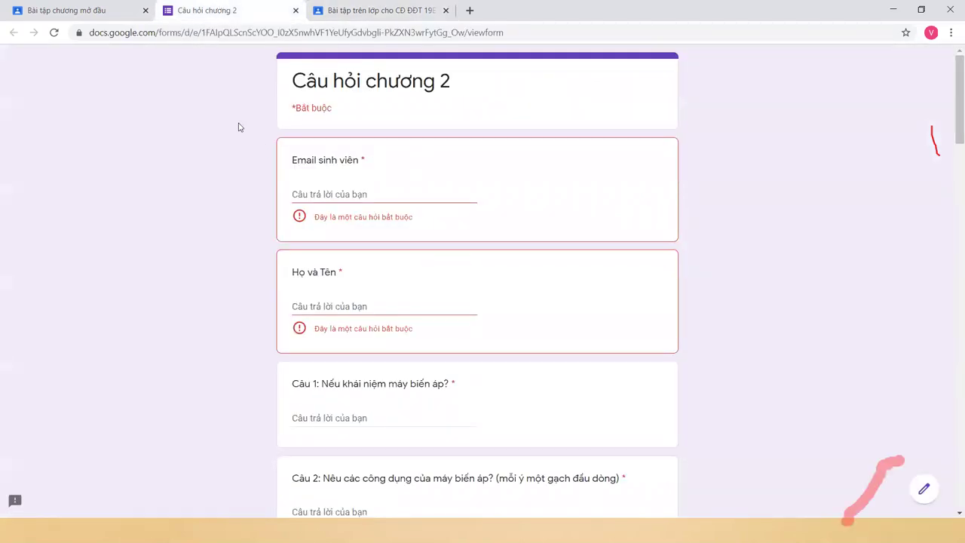
pyautogui.click(66, 6)
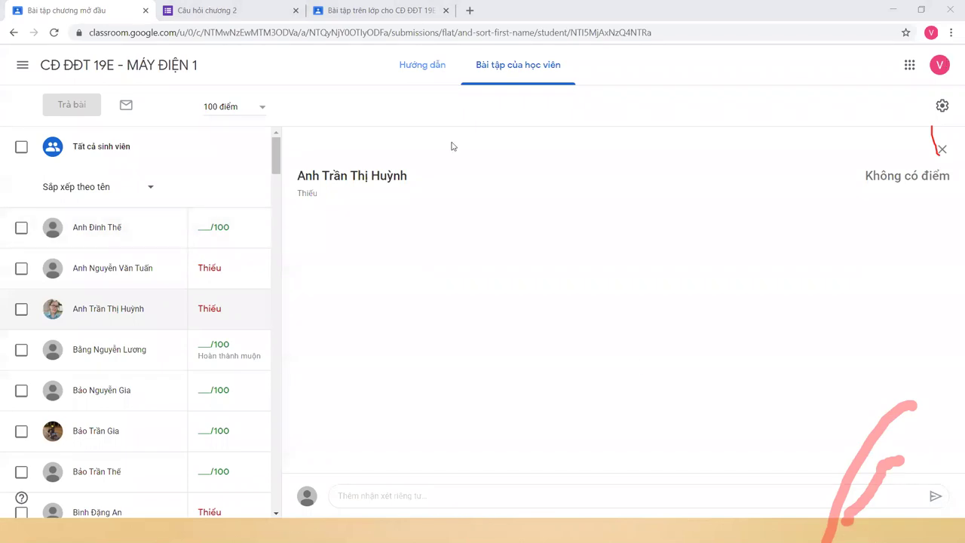
pyautogui.click(230, 6)
pyautogui.click(75, 10)
pyautogui.click(250, 6)
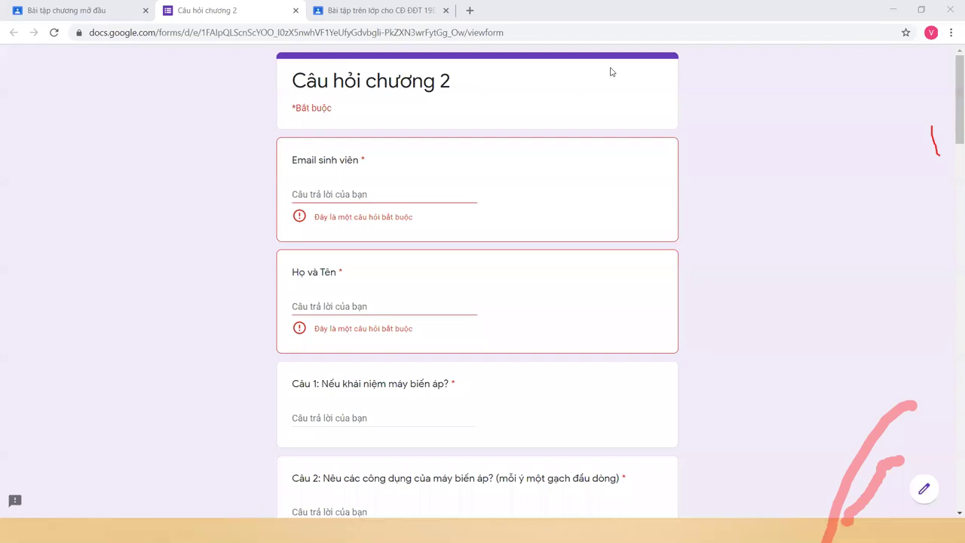
pyautogui.press('super')
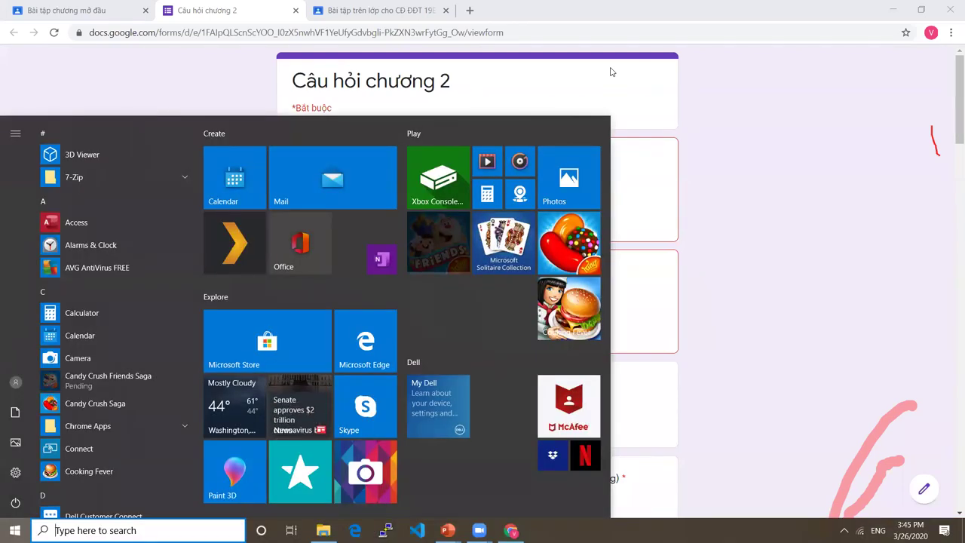
pyautogui.press('super')
pyautogui.press('super')
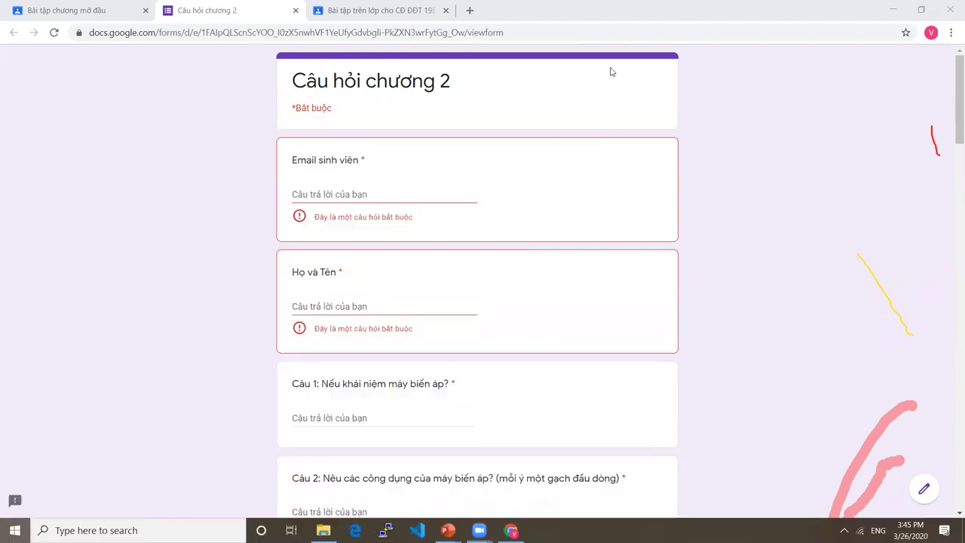
pyautogui.press('super')
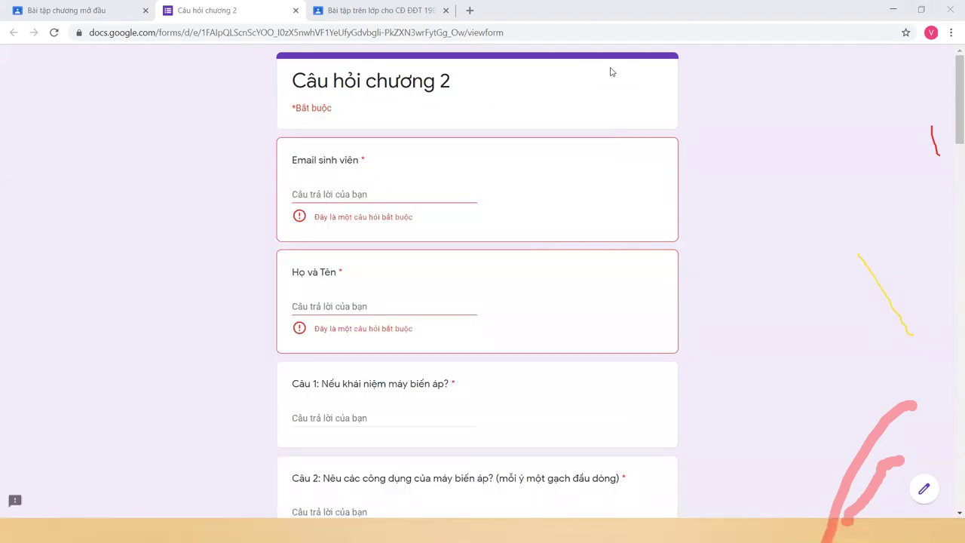